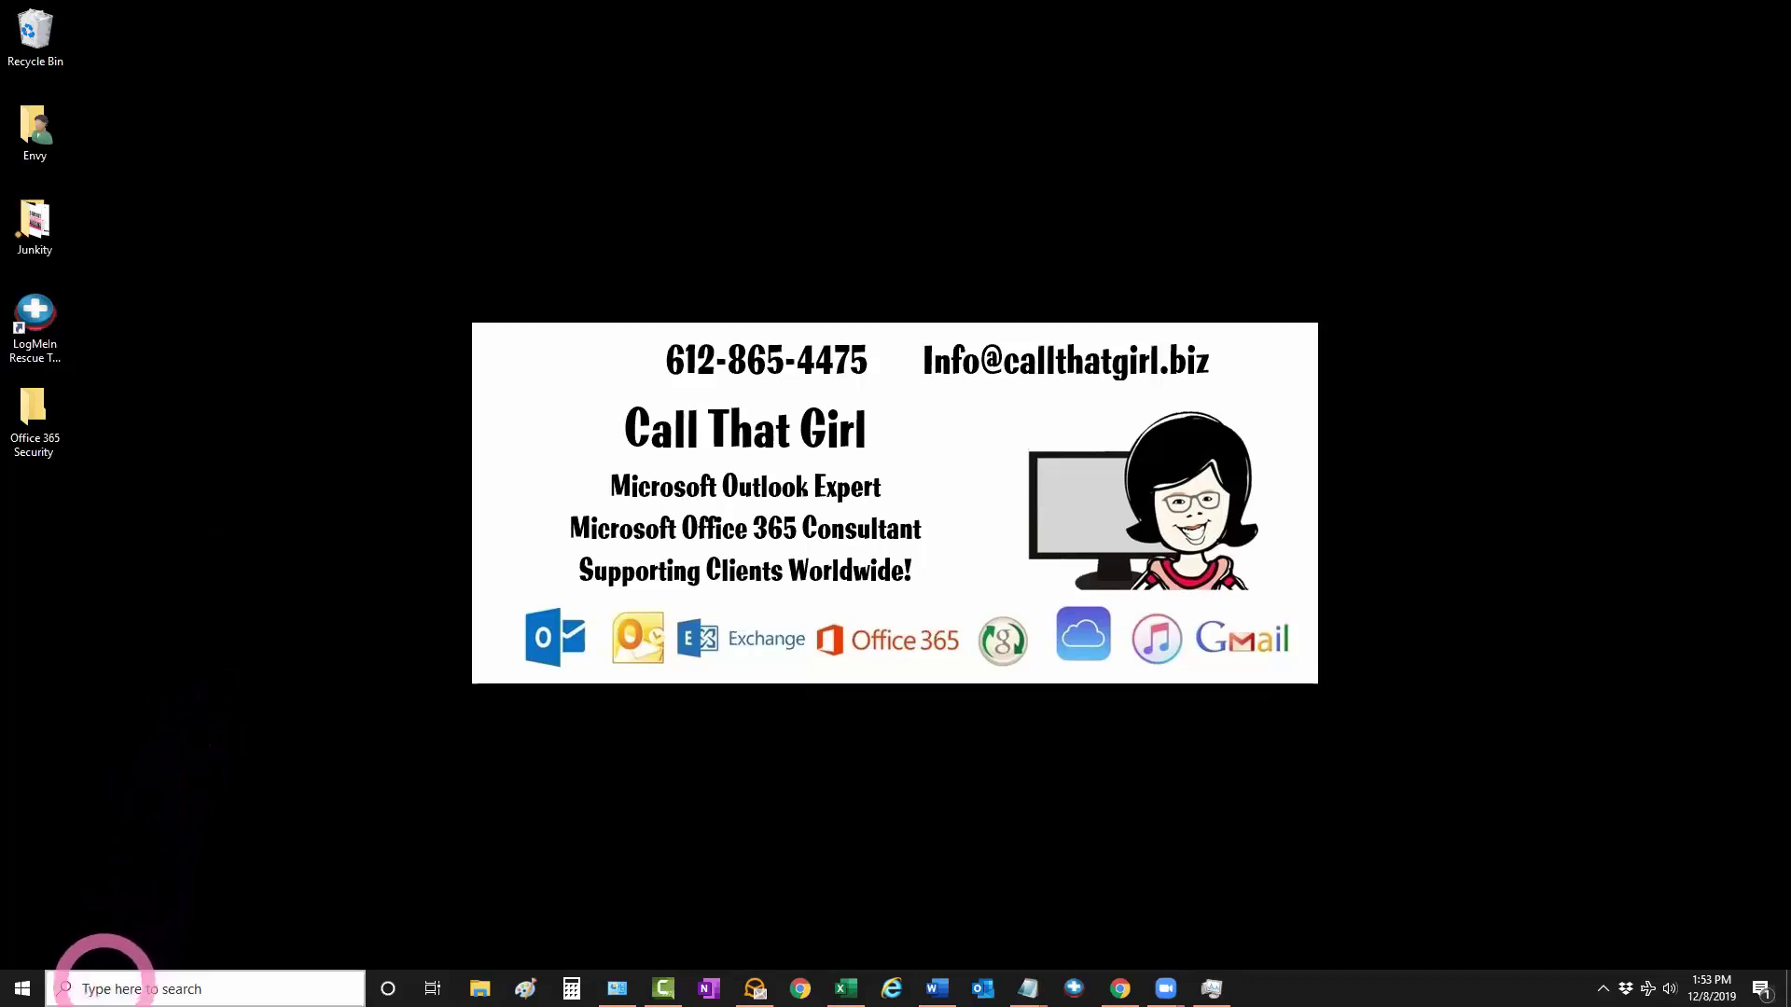
Run outlook.exe /PIM from Windows Search with the new profile name in angle brackets
{"action": "left_click", "coordinate": [104, 988]}
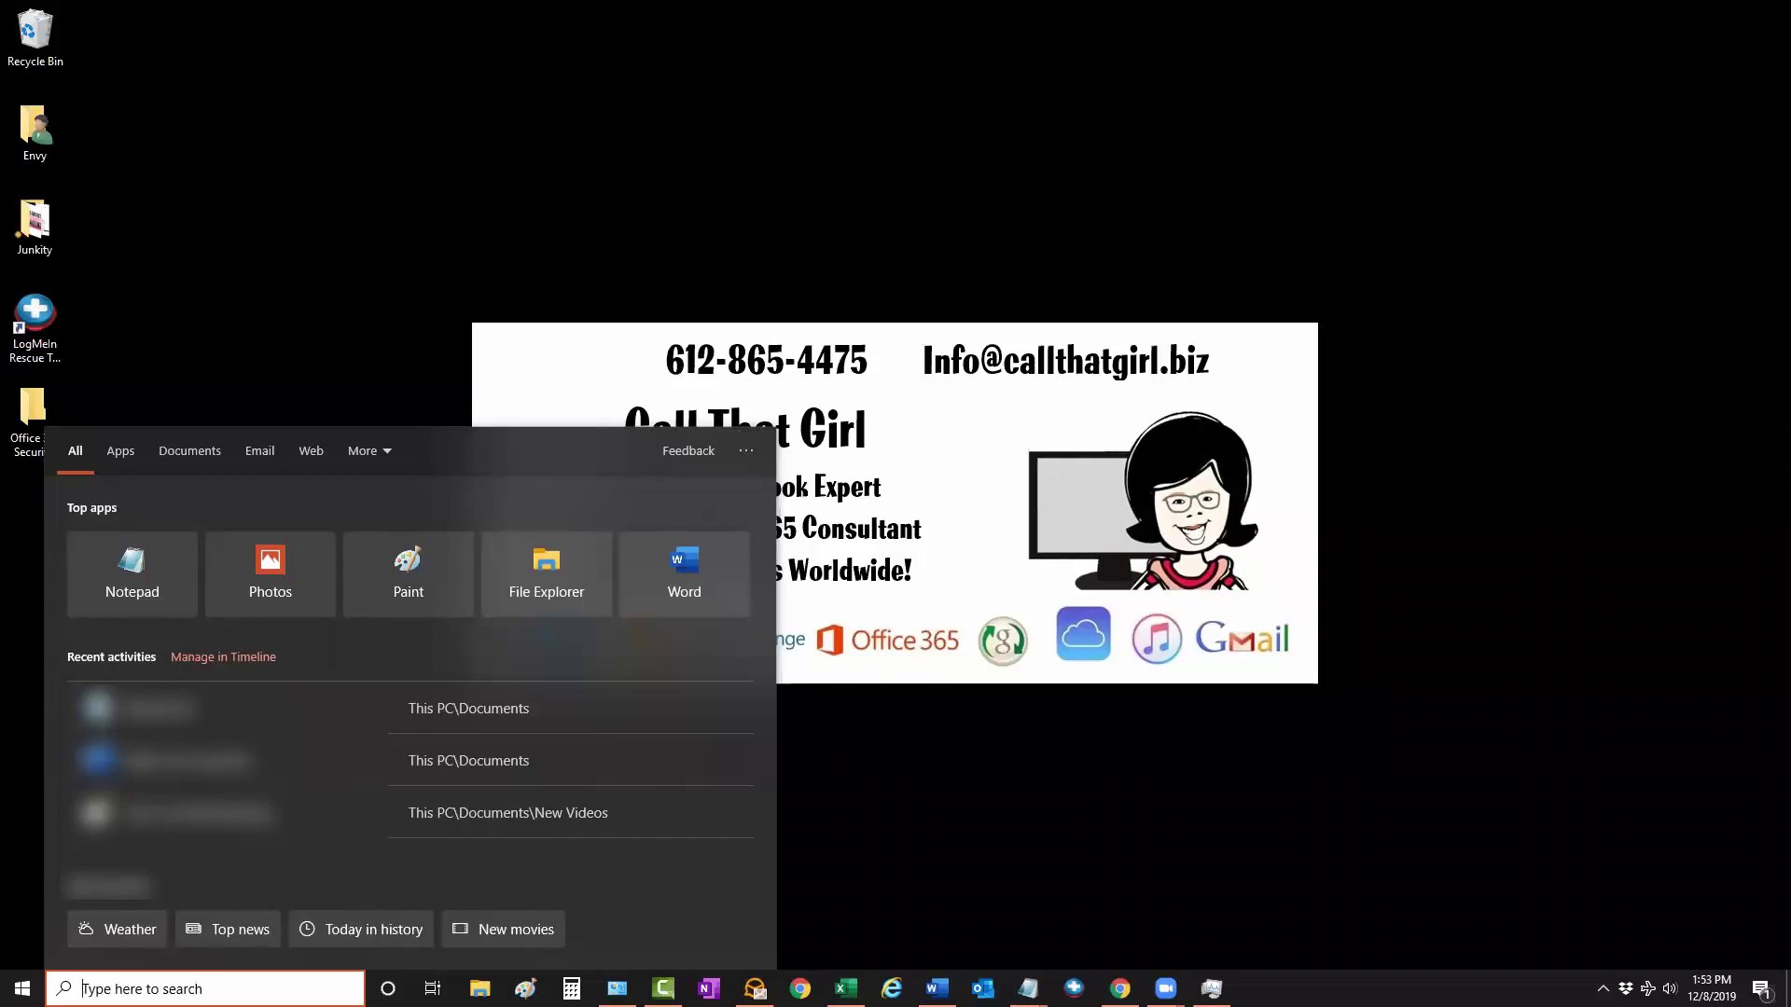
{"action": "type", "text": "outlook.exe"}
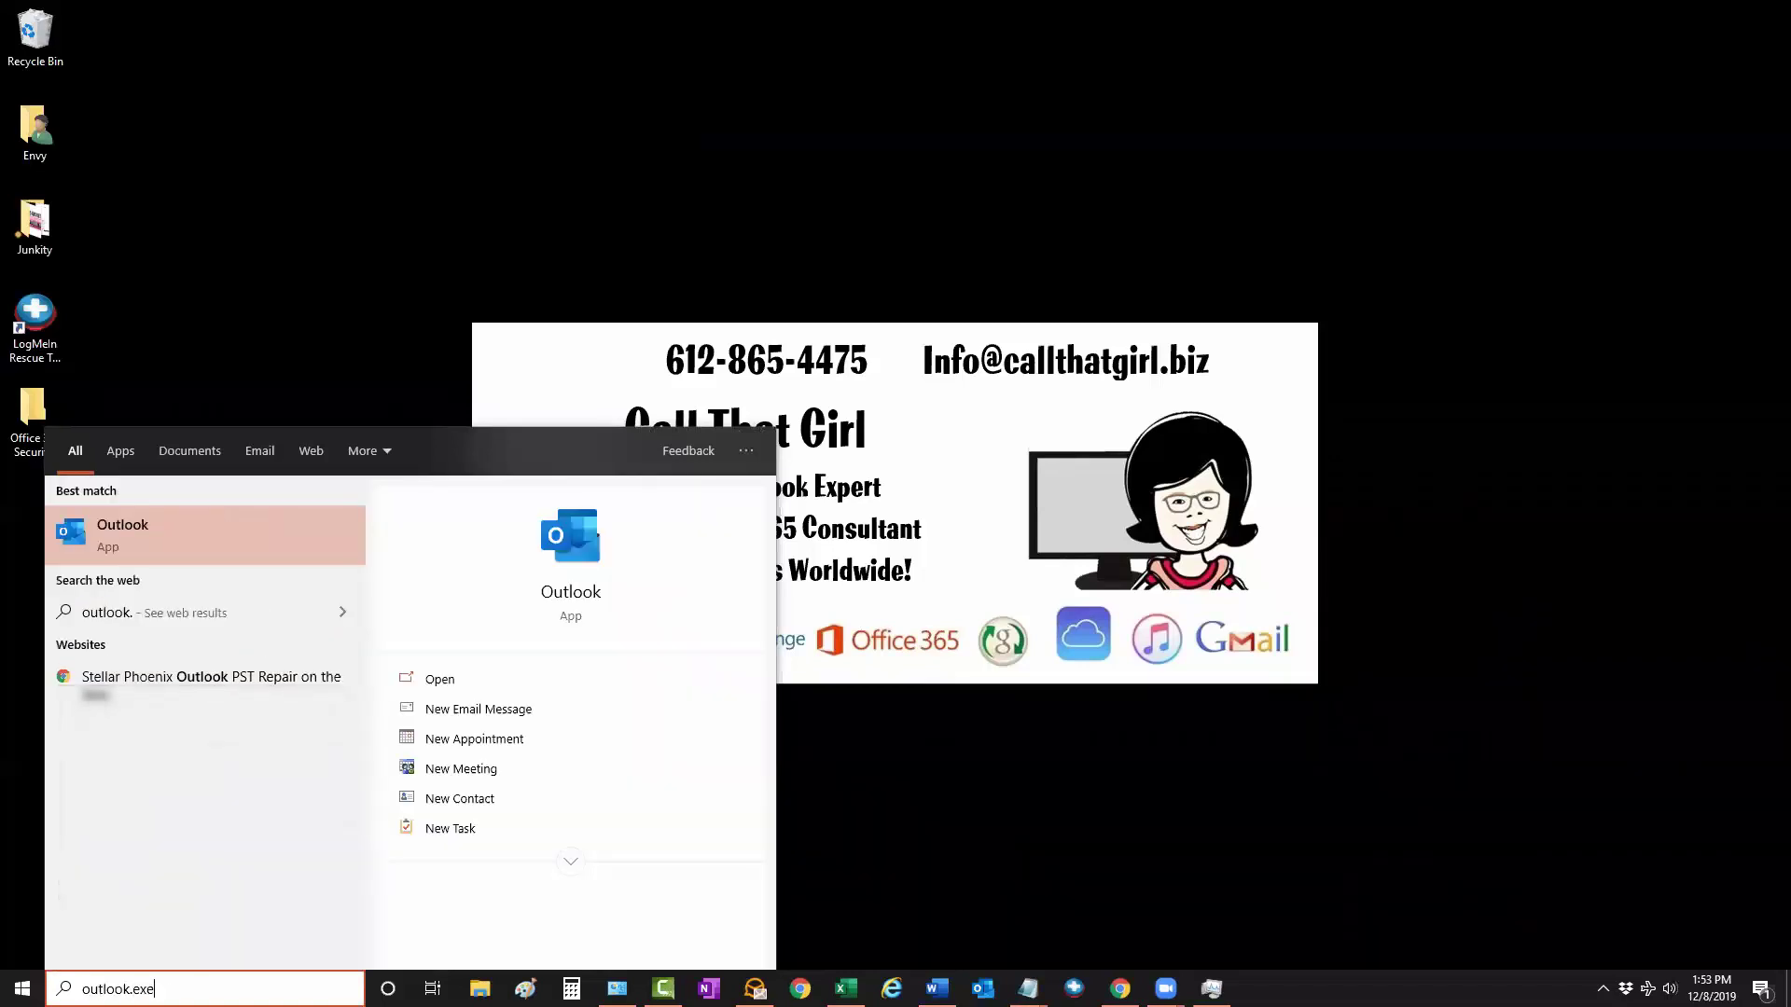
{"action": "type", "text": " /PIM"}
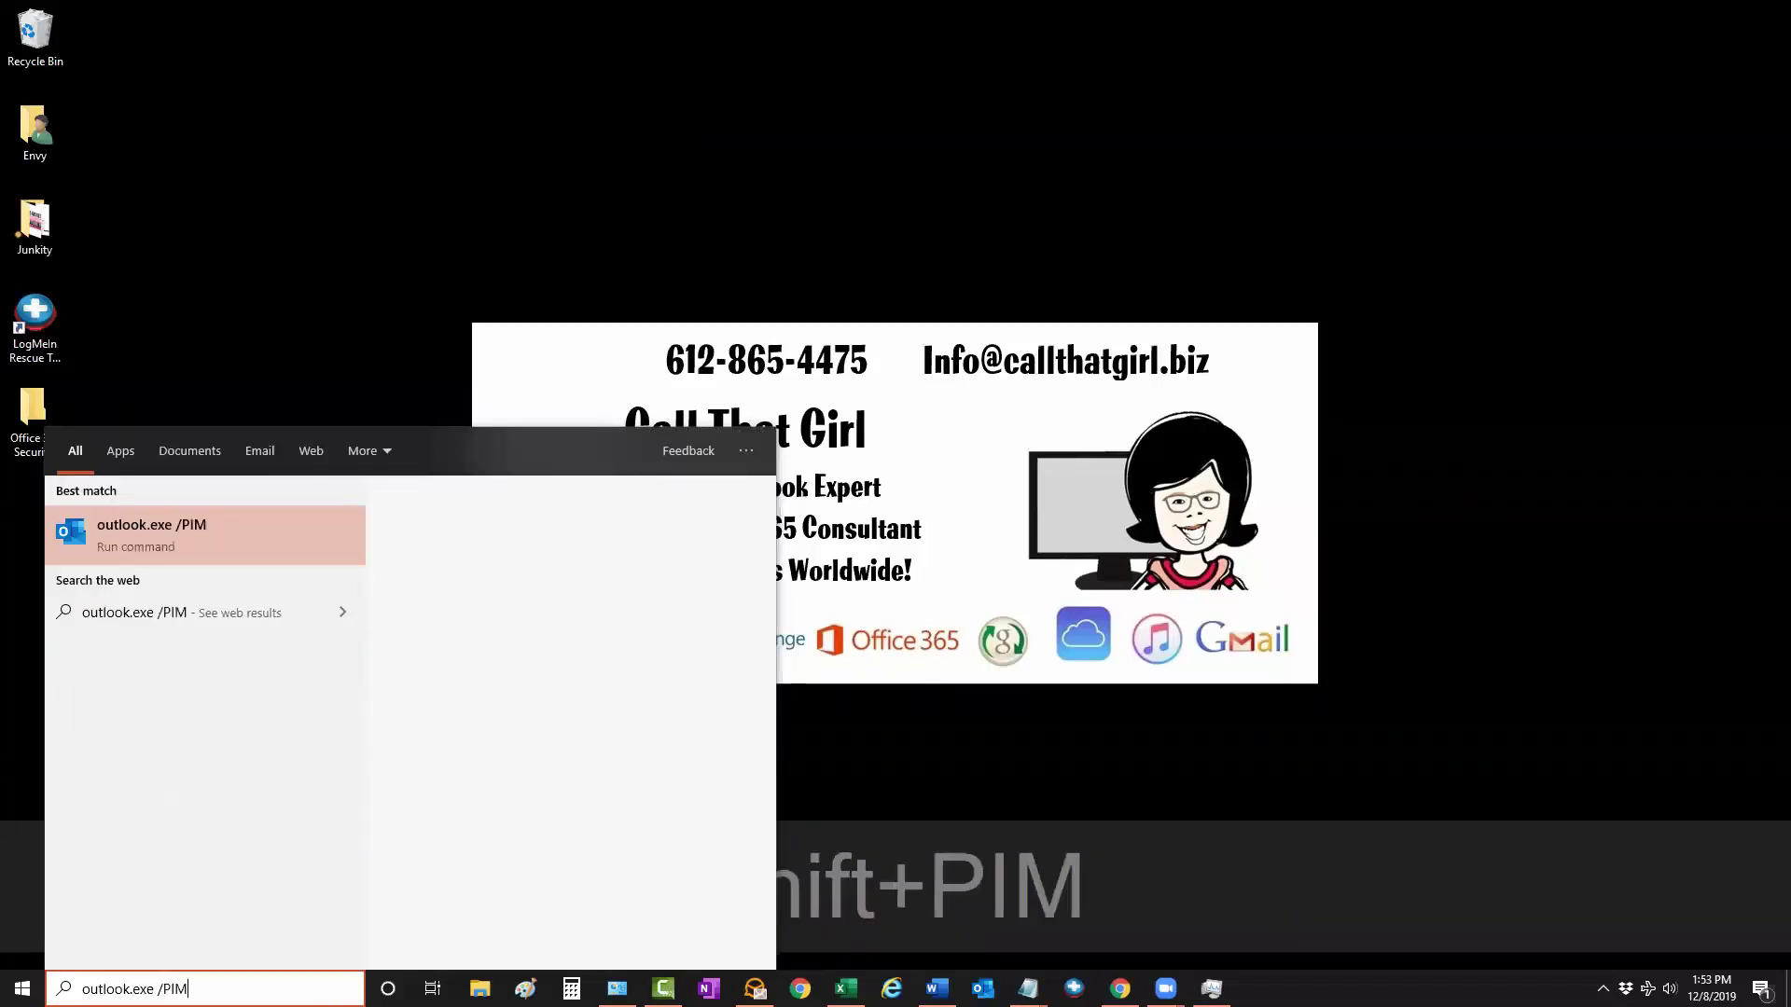
{"action": "type", "text": " ,"}
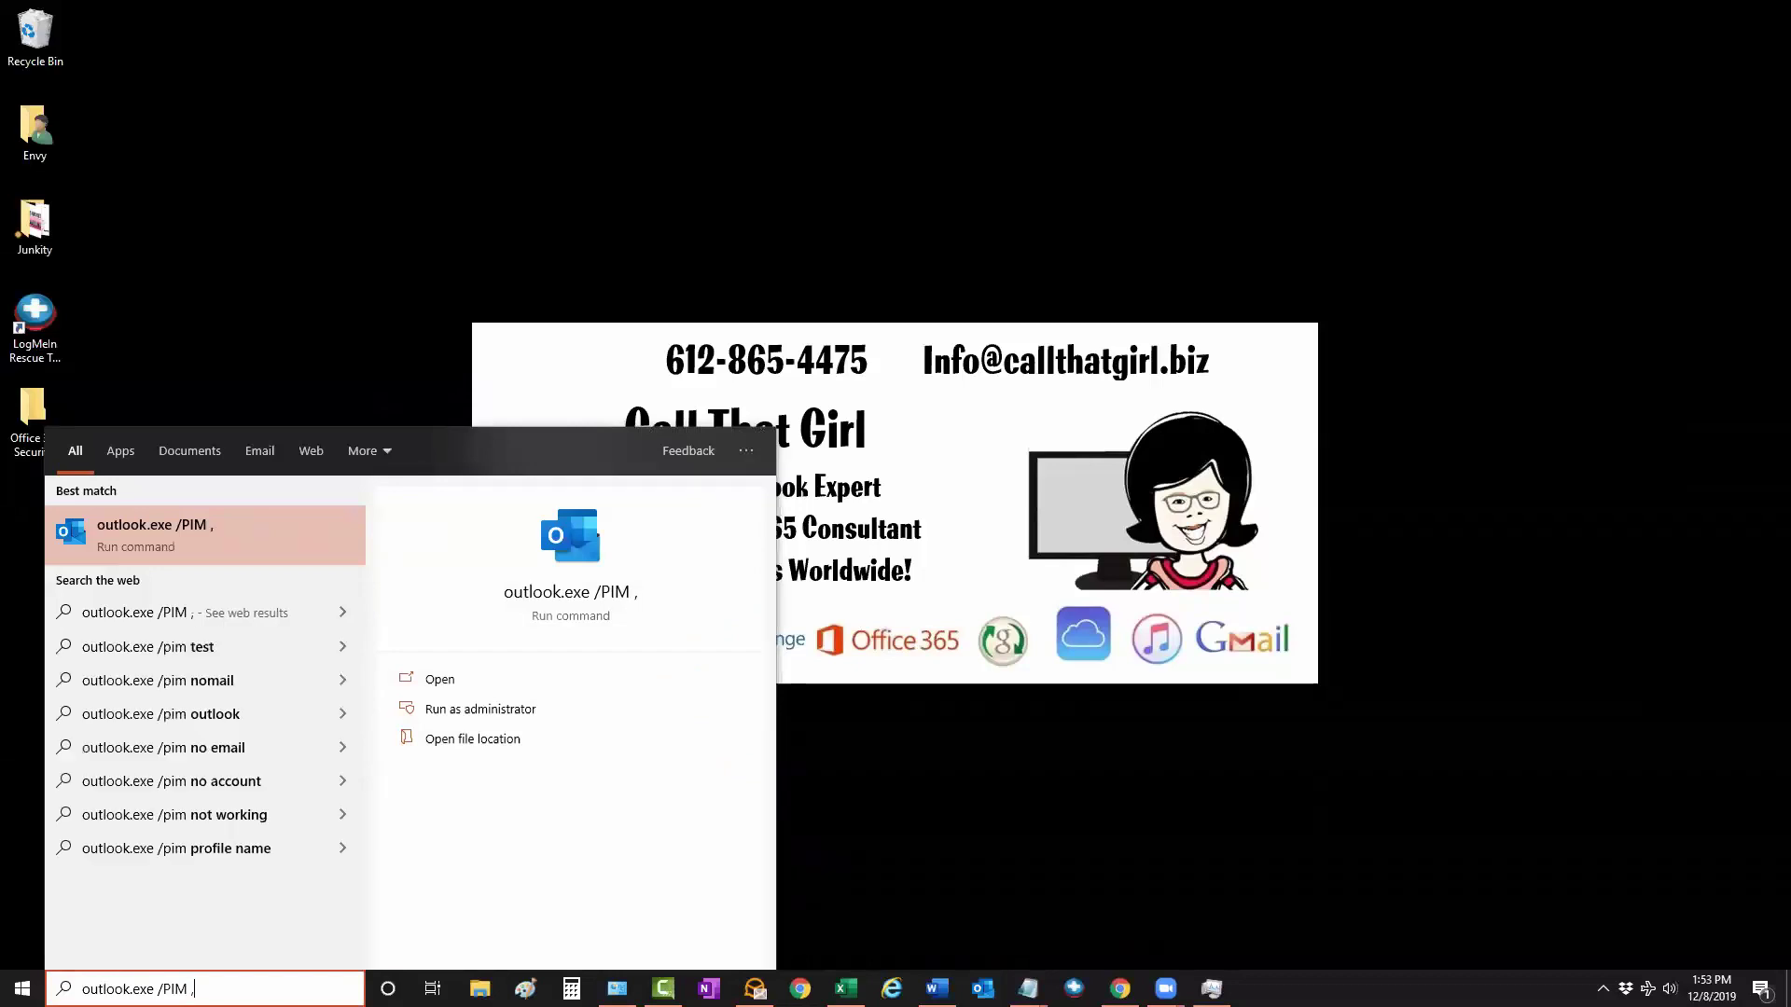
{"action": "key", "text": "BackSpace"}
{"action": "type", "text": "<"}
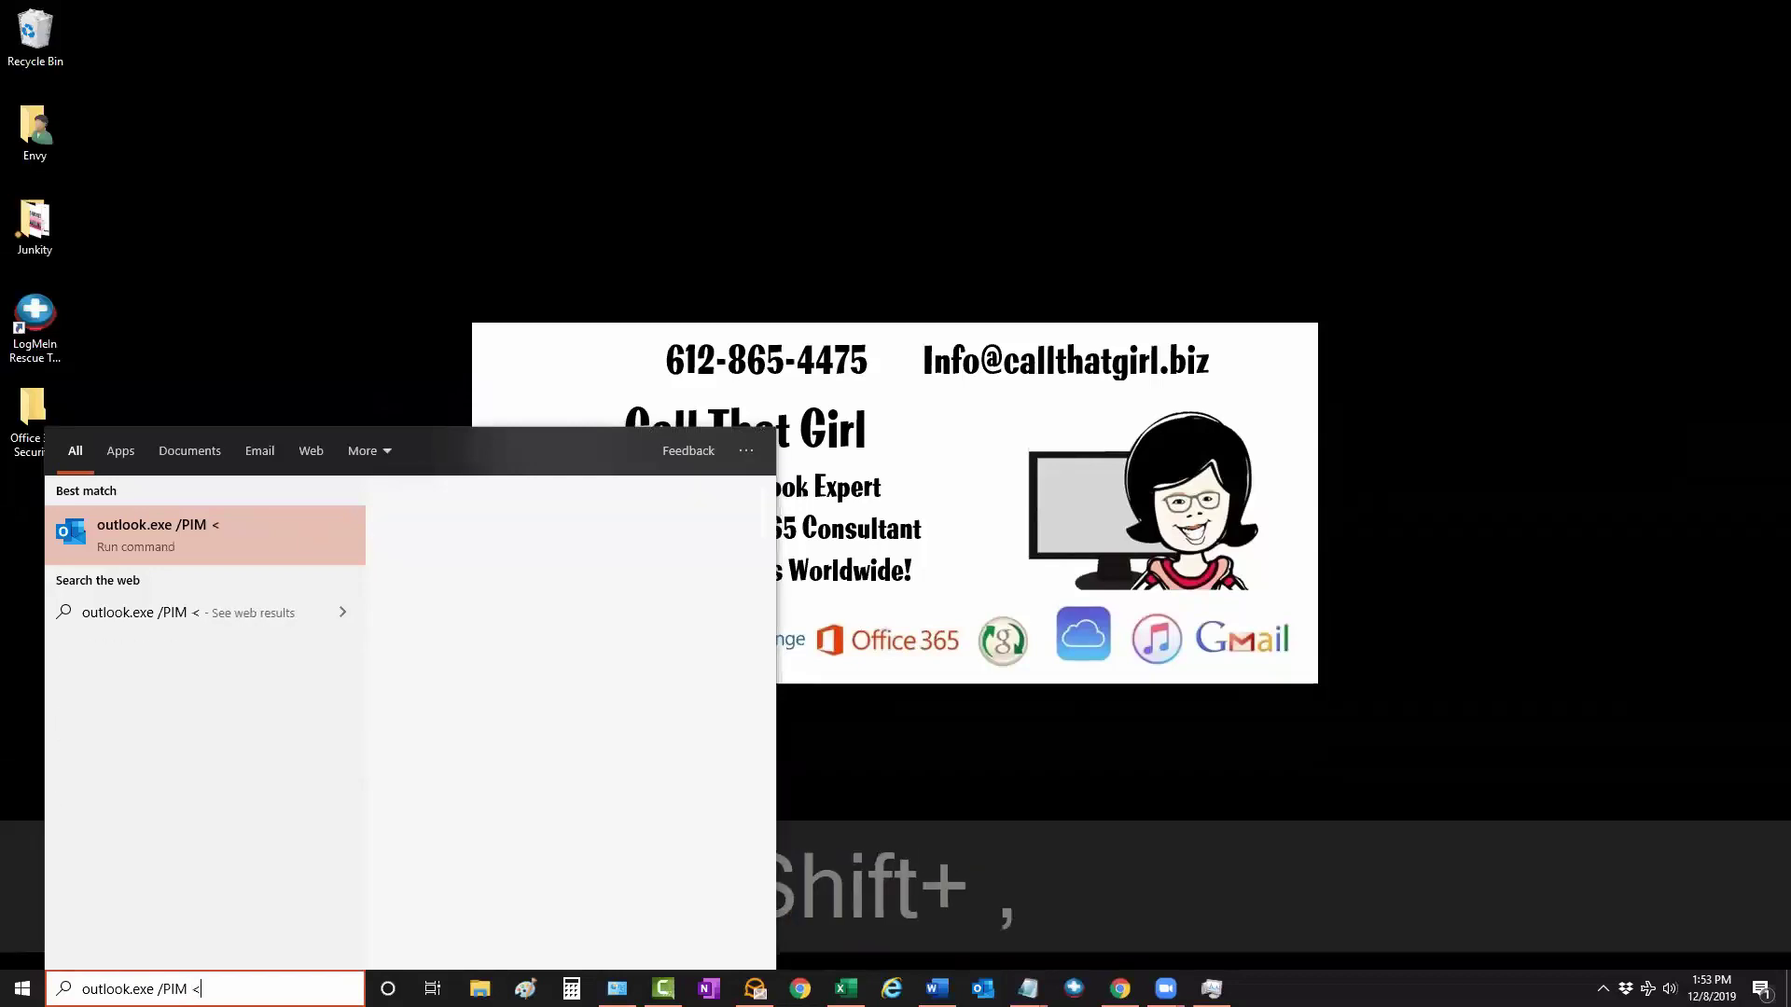
{"action": "type", "text": "Lis"}
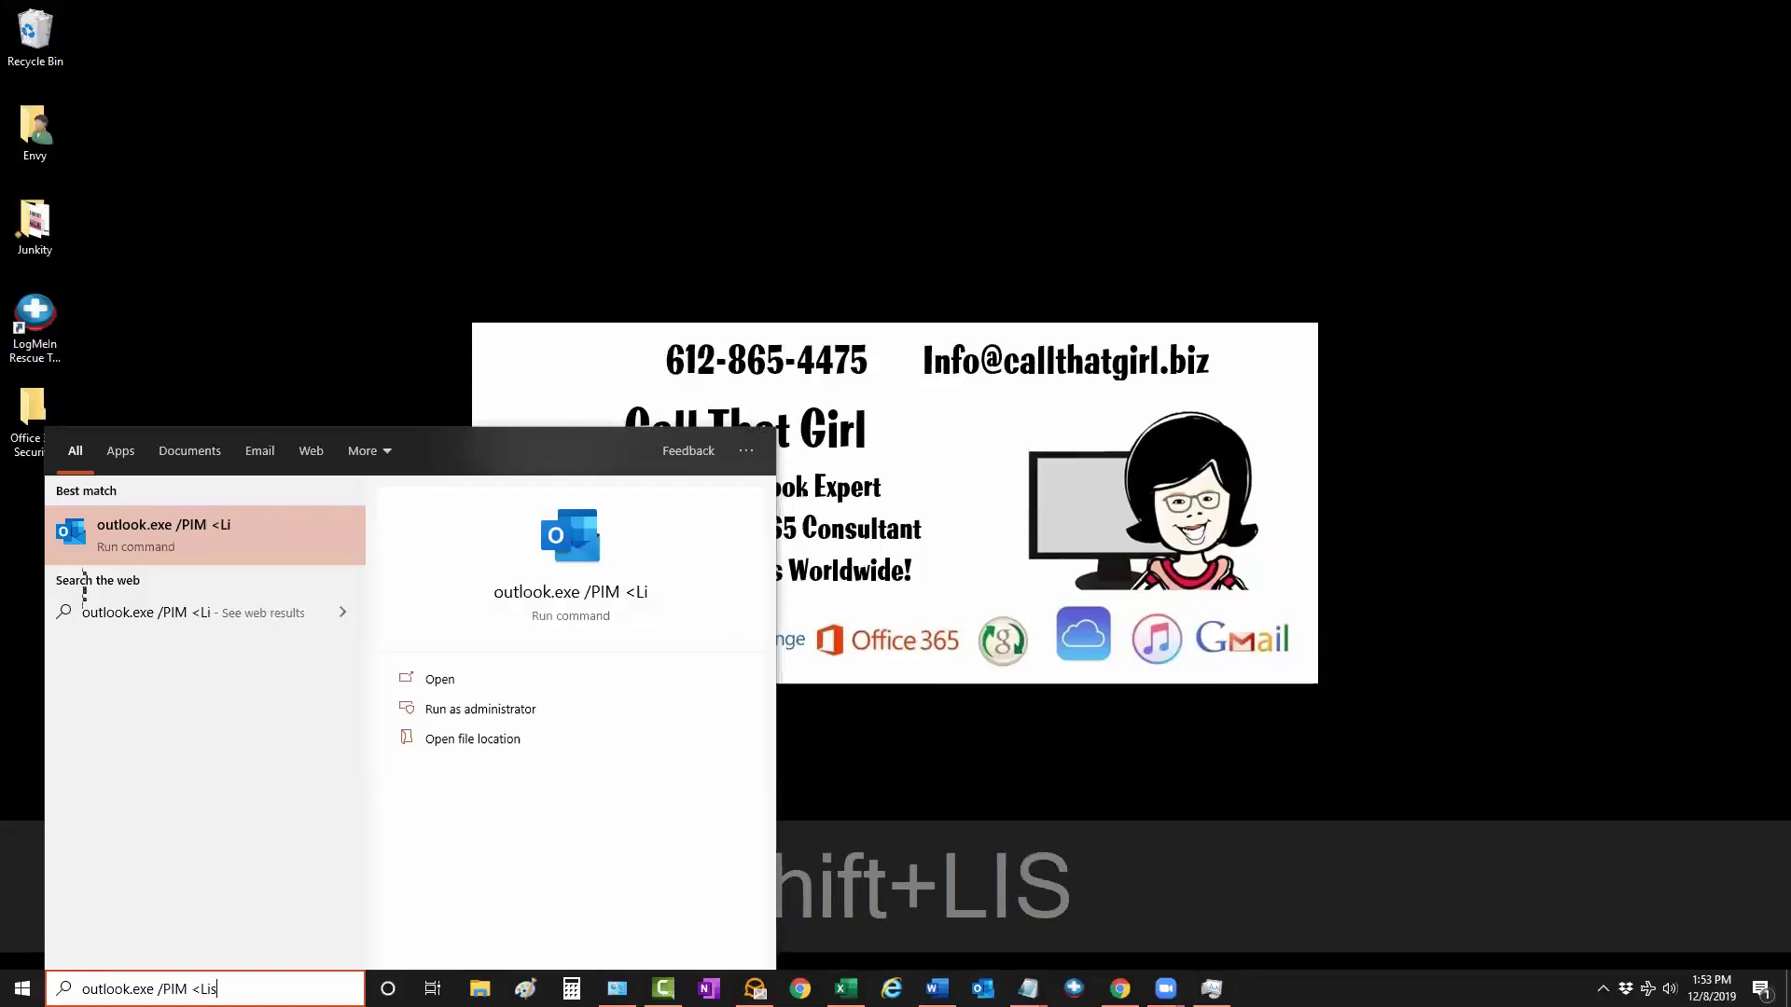
{"action": "type", "text": "a>"}
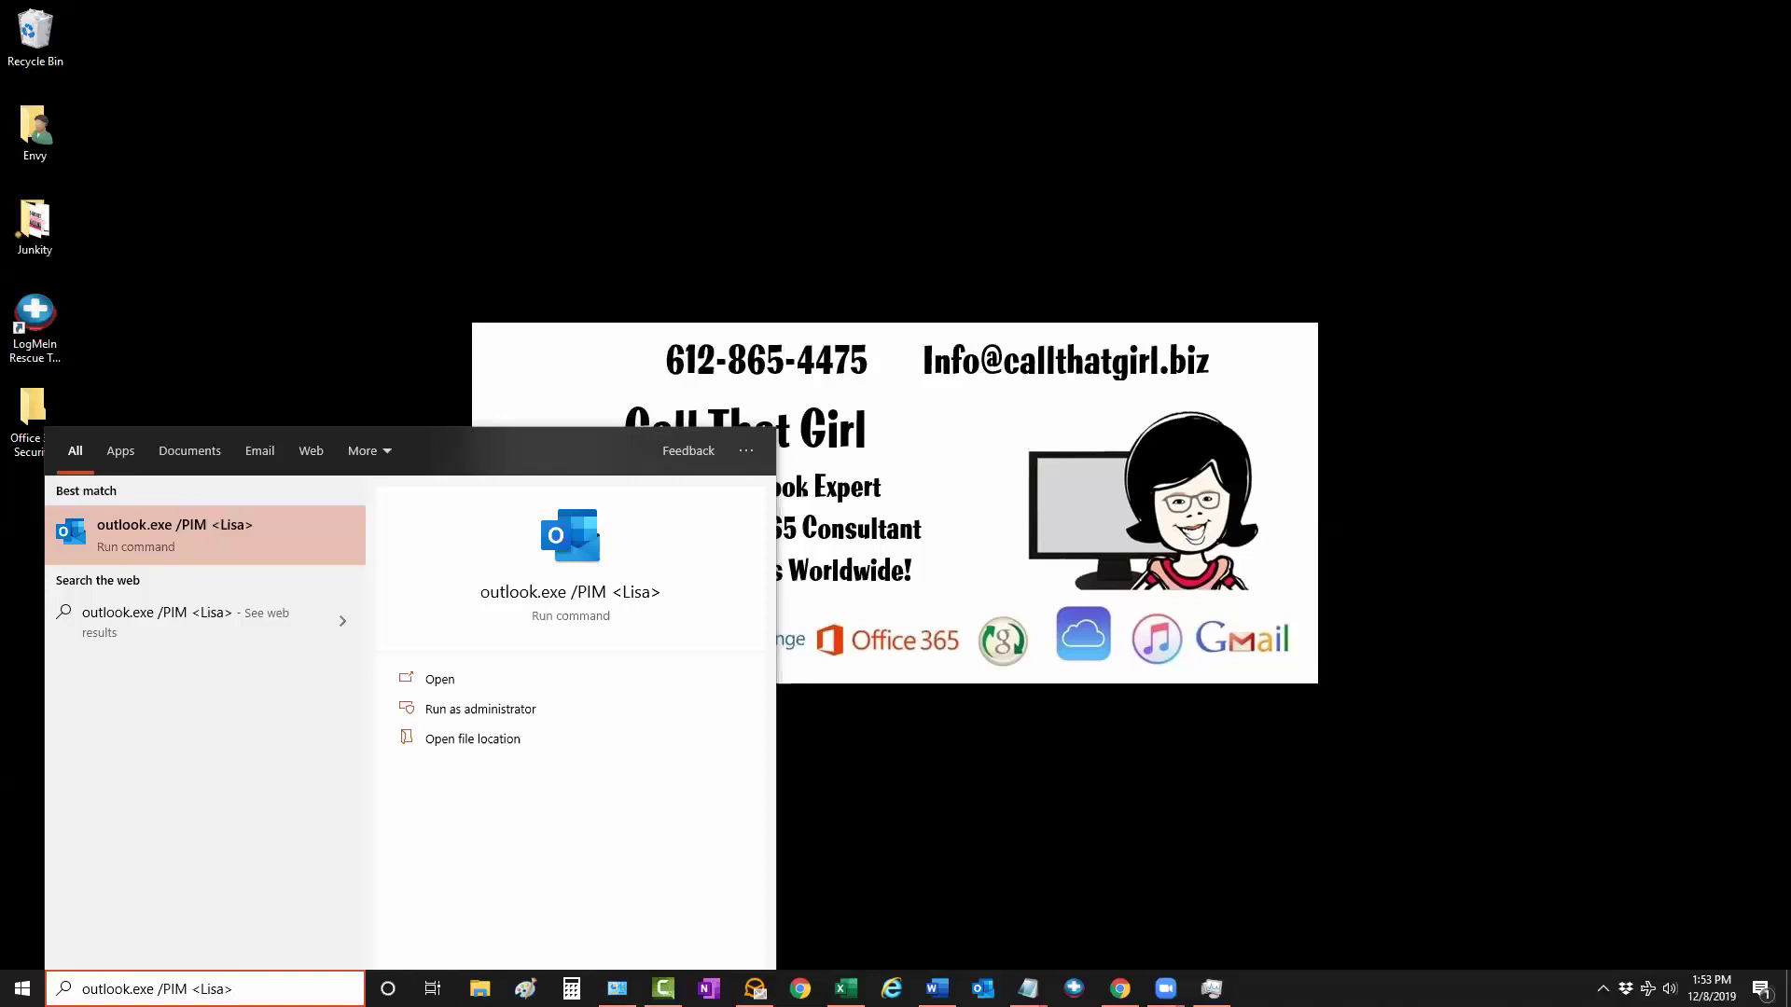
{"action": "key", "text": "Return"}
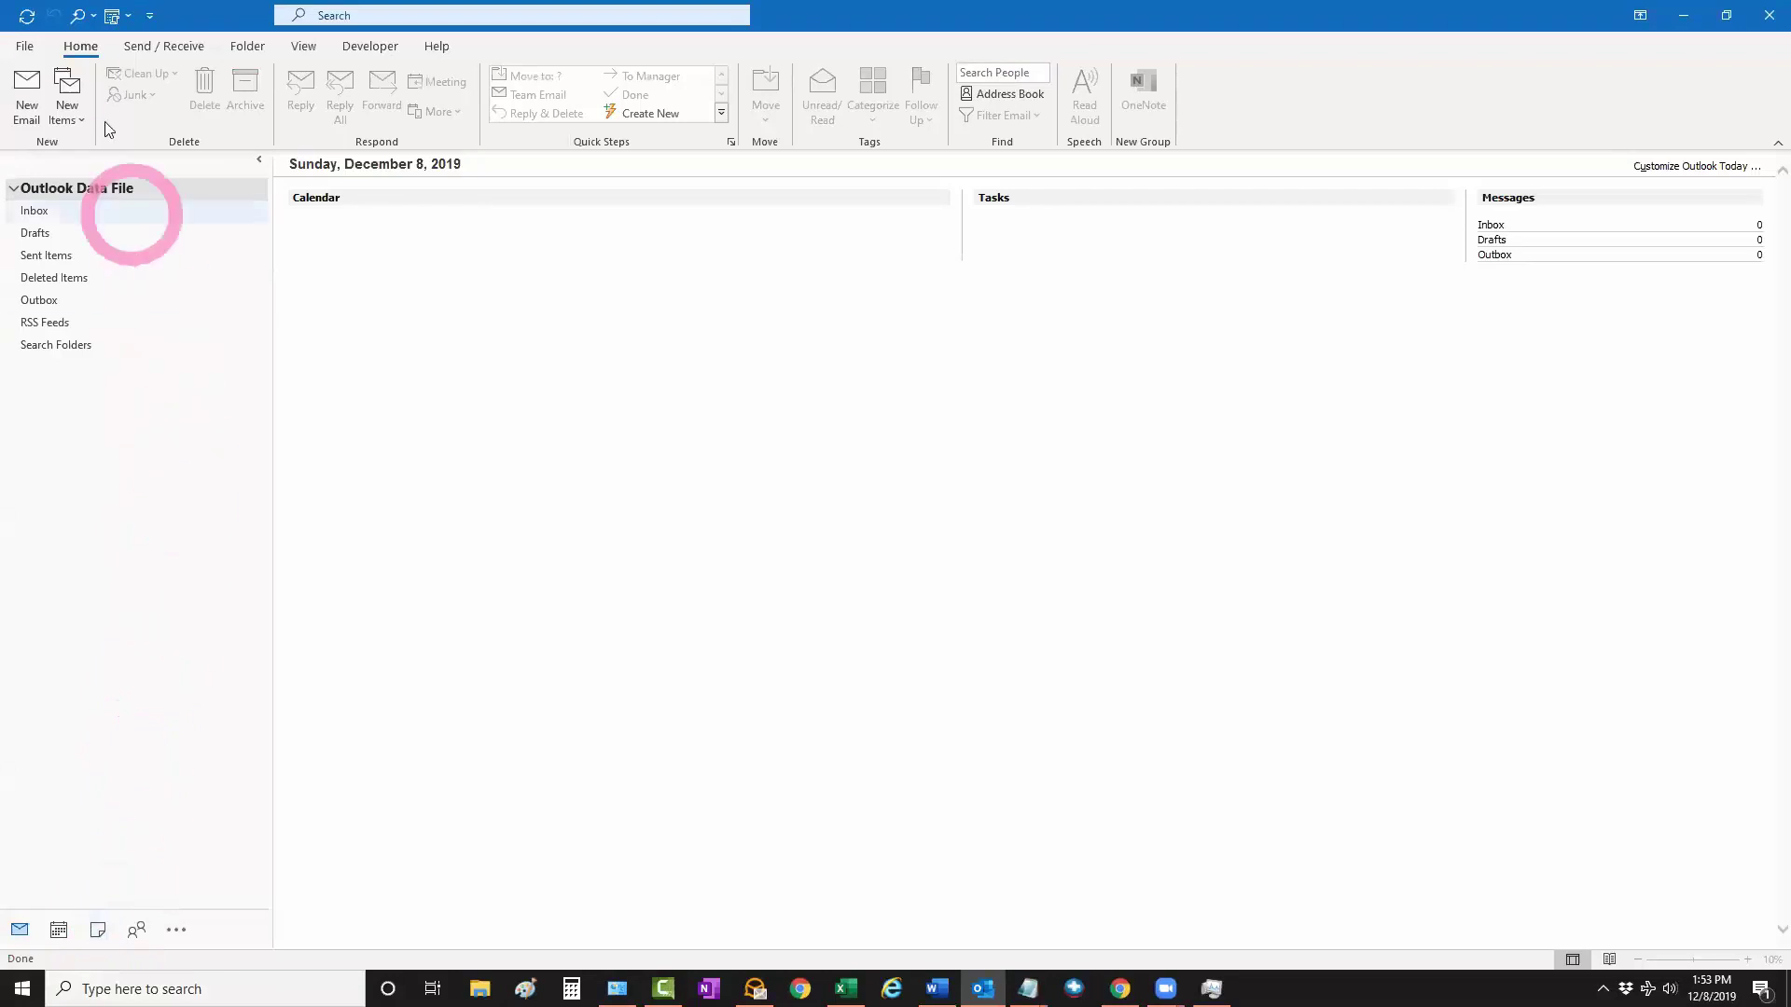
Start File > Add Account for the new profile and enter the user's email address
{"action": "left_click", "coordinate": [26, 47]}
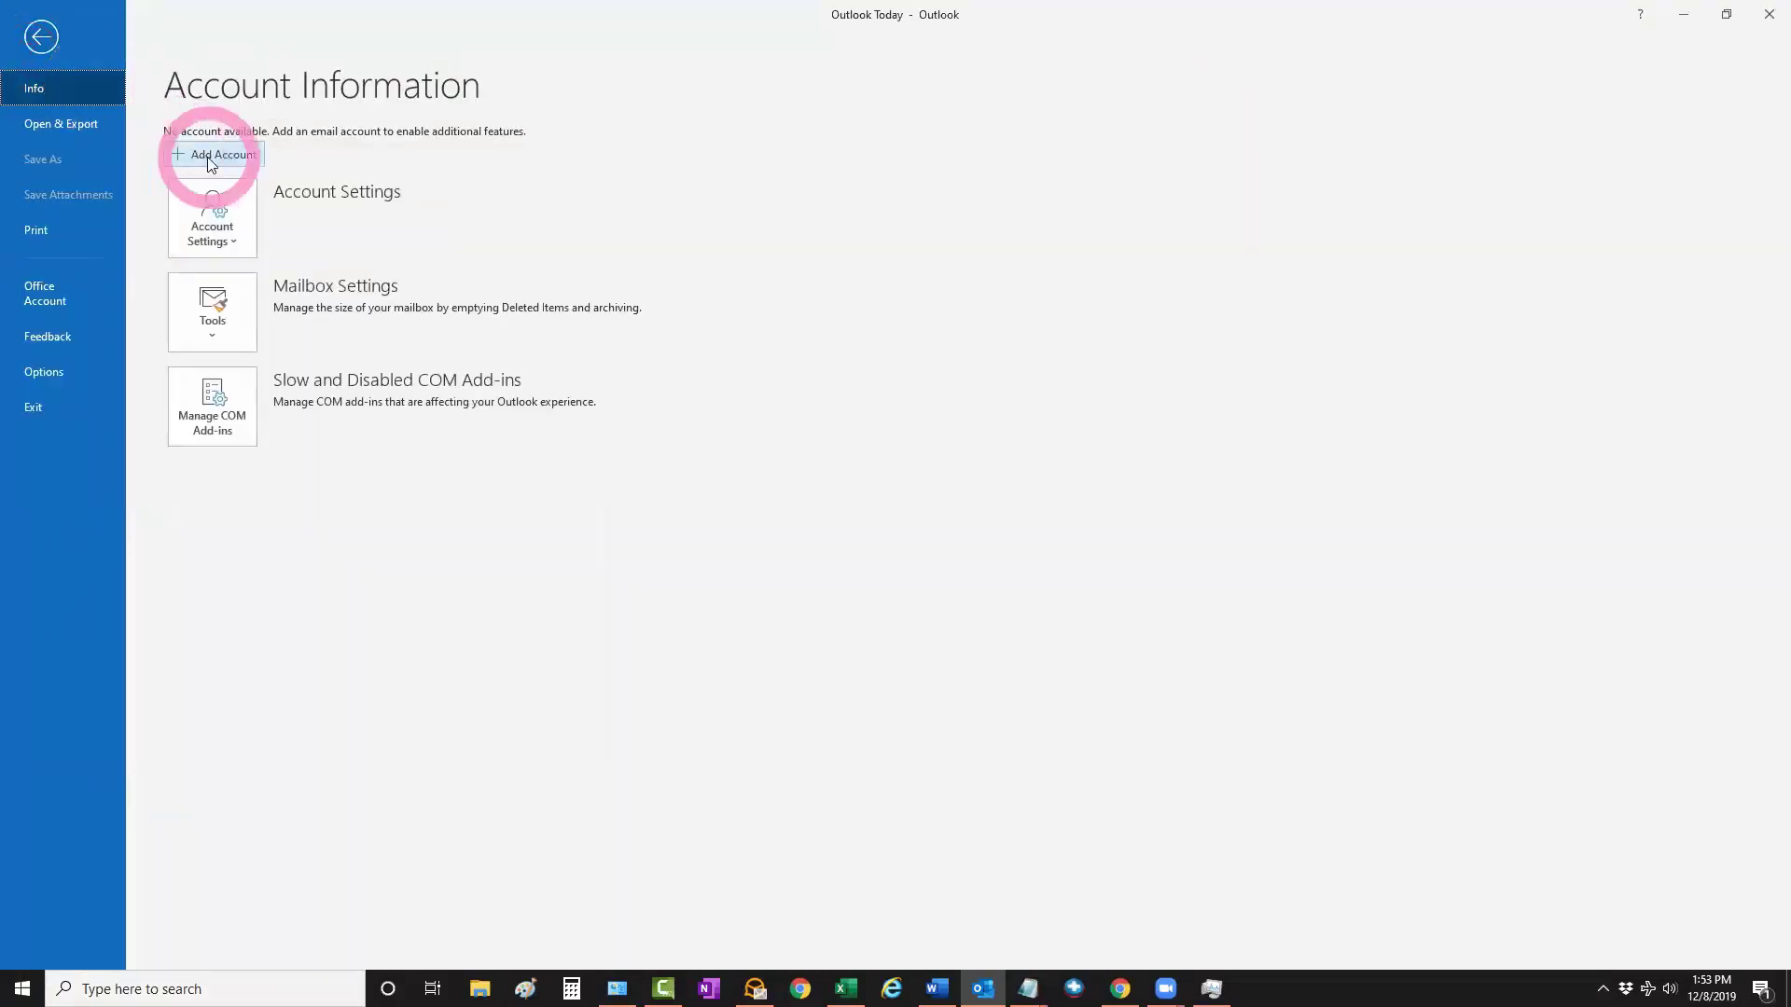
{"action": "left_click", "coordinate": [210, 155]}
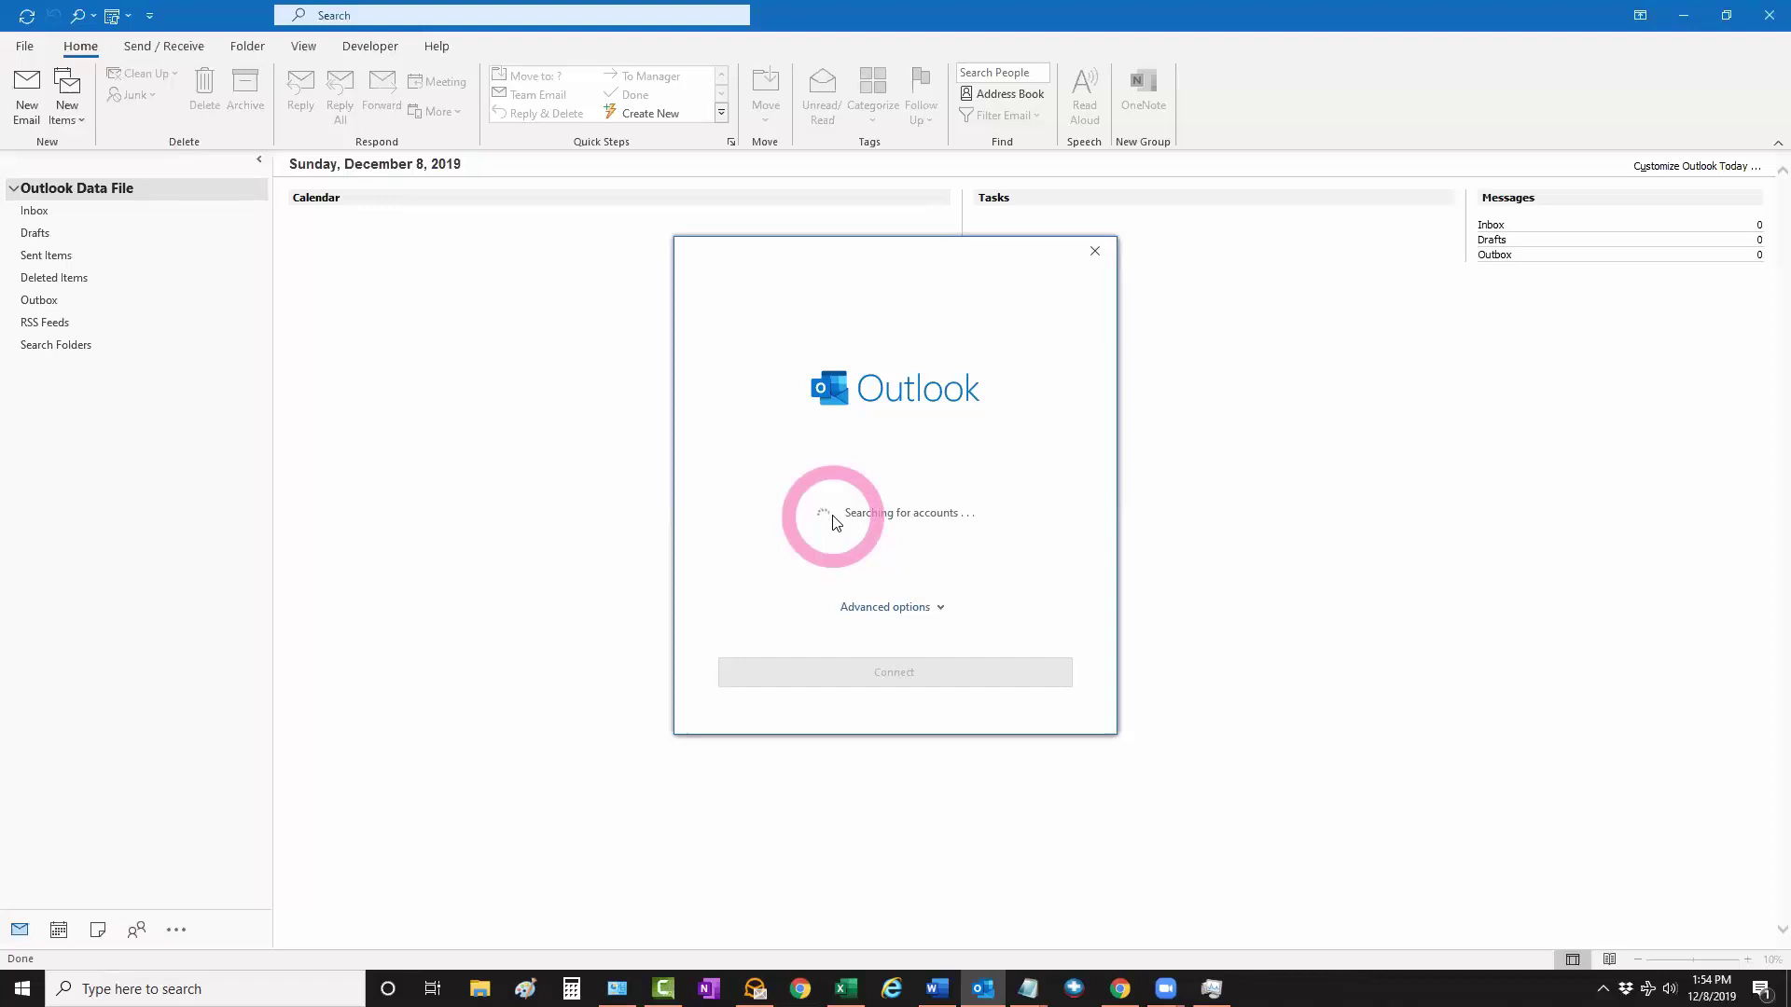
{"action": "left_click", "coordinate": [617, 989]}
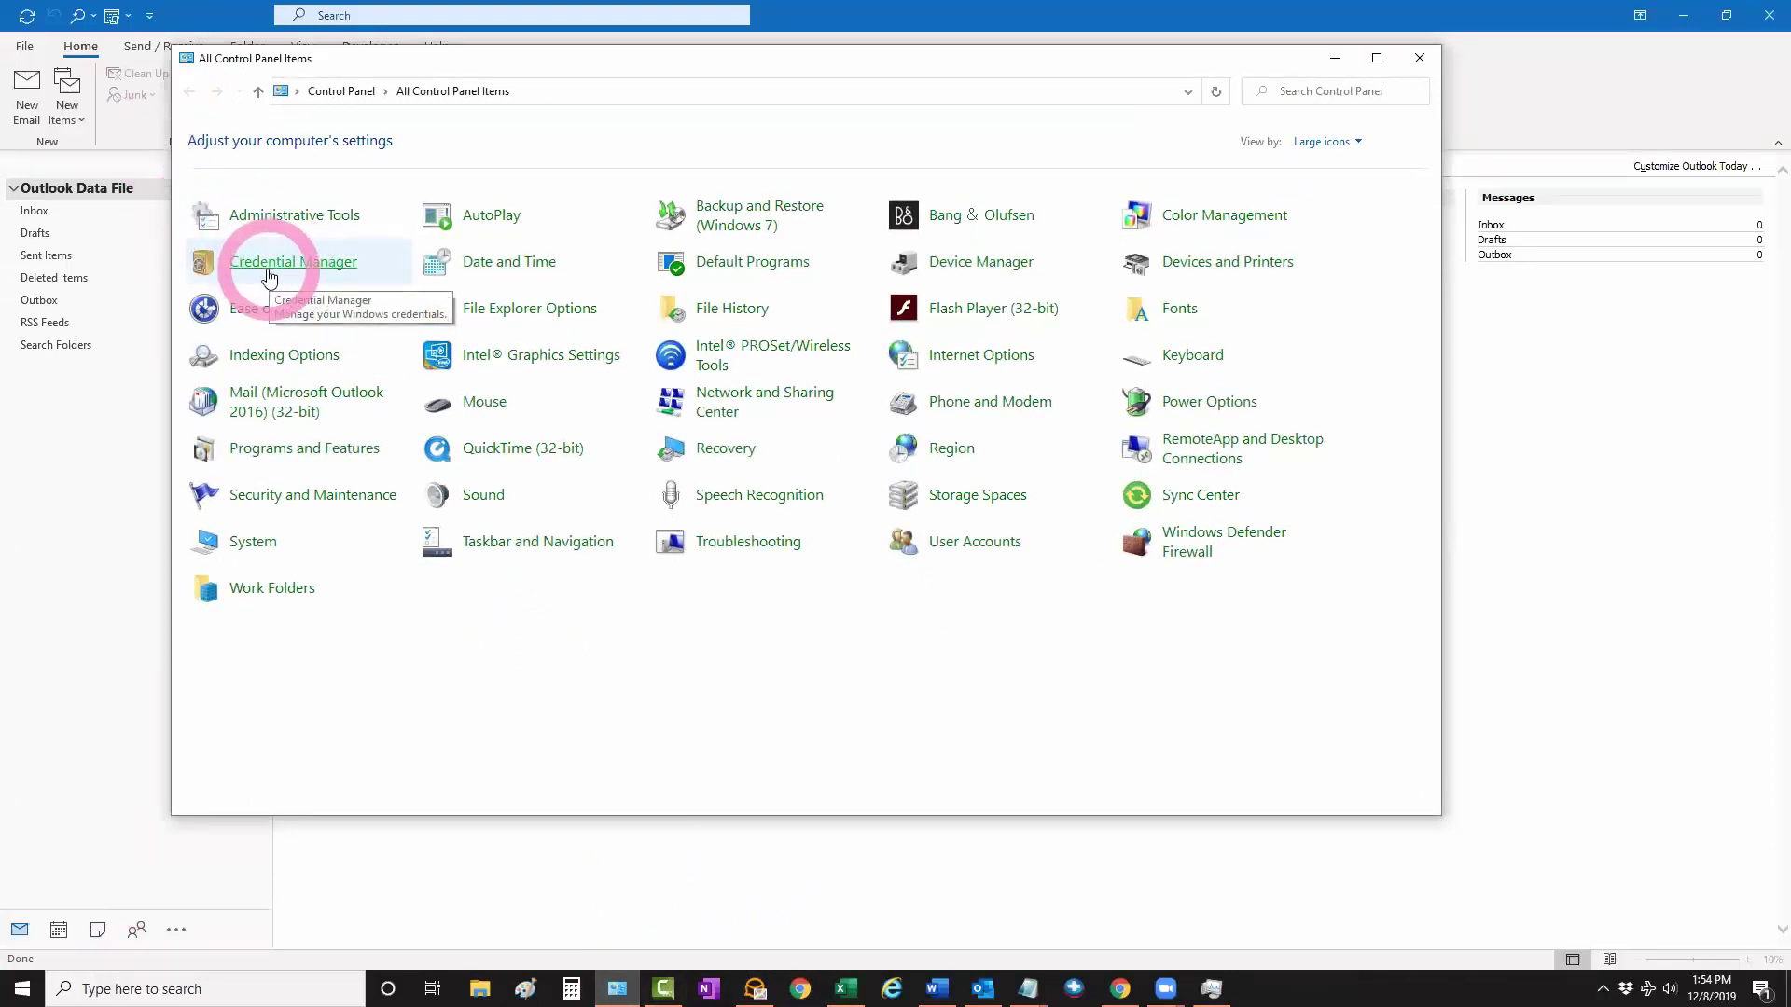
{"action": "left_click", "coordinate": [1335, 60]}
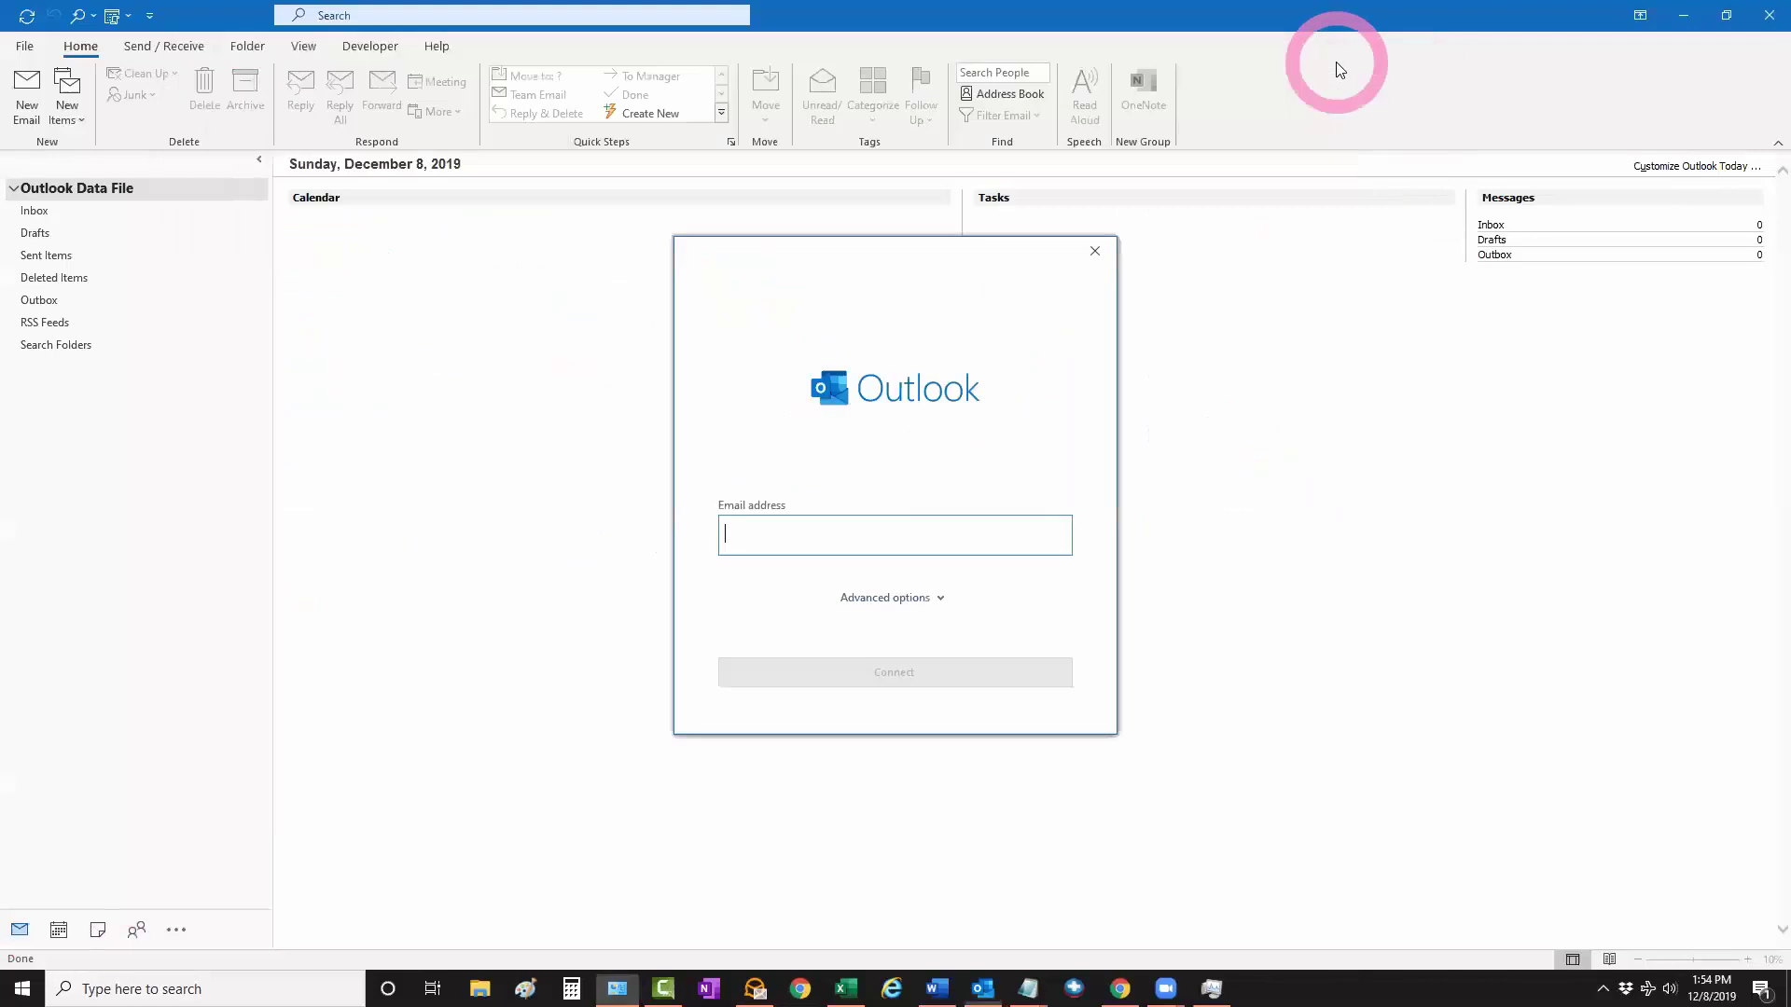
{"action": "left_click", "coordinate": [768, 533]}
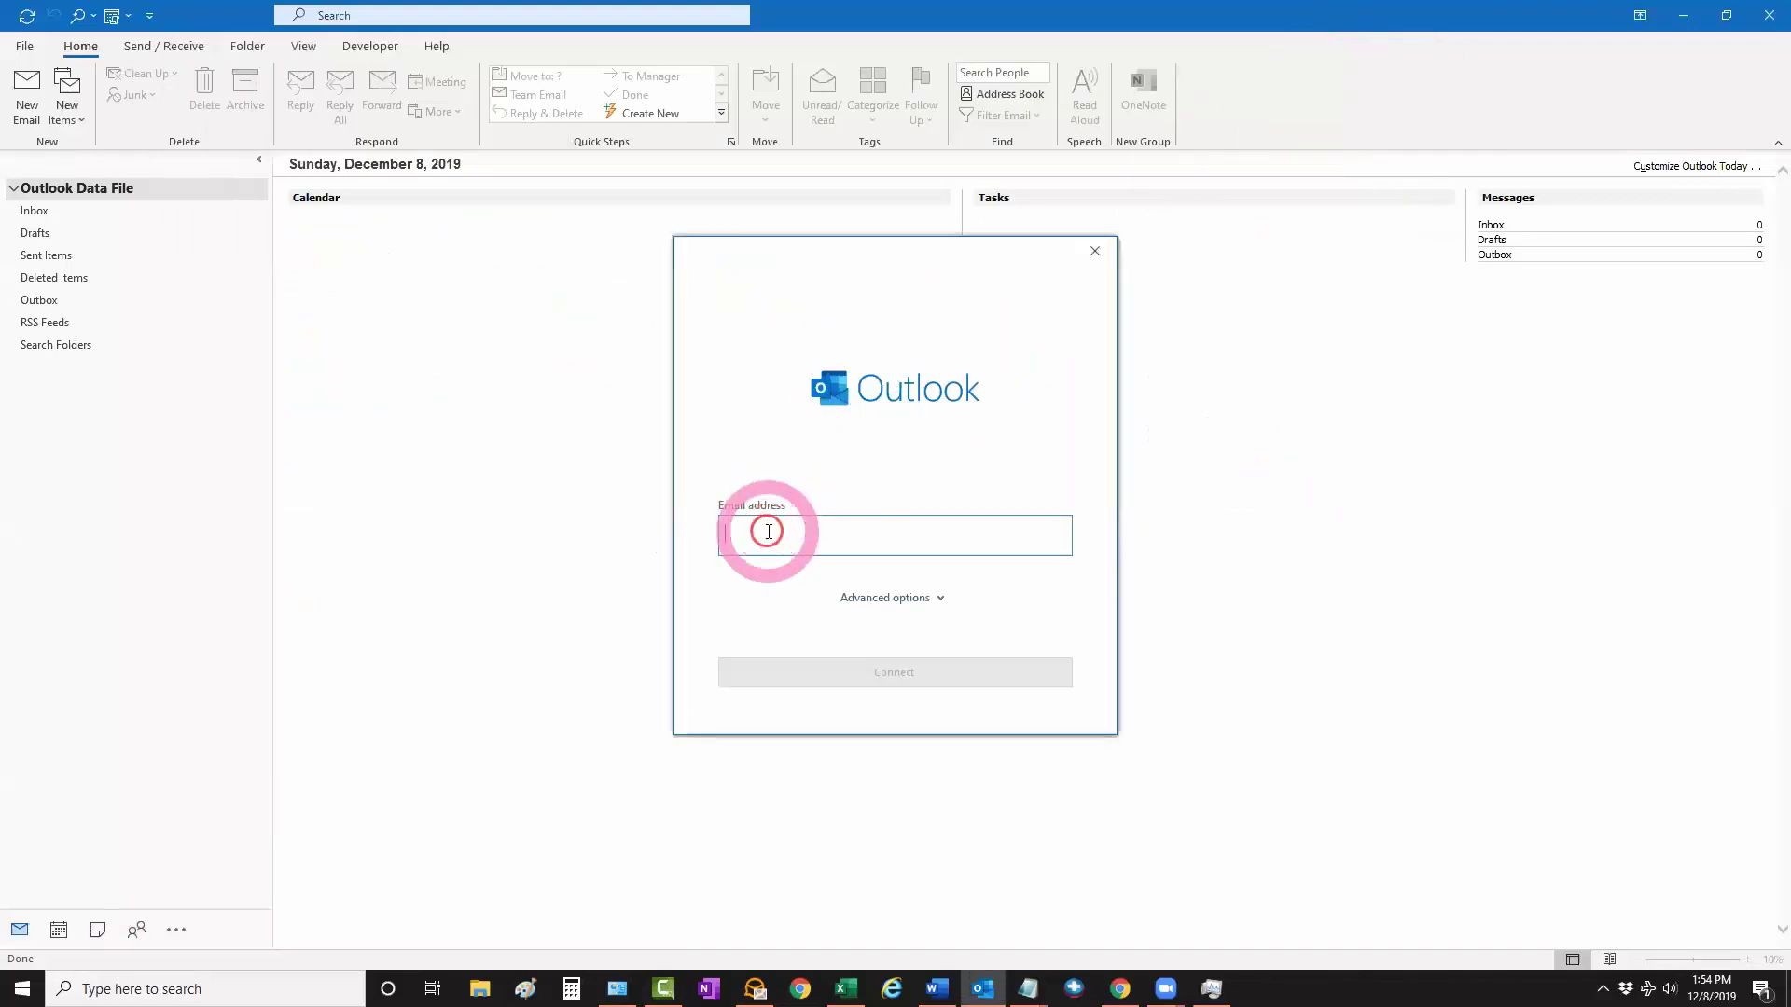
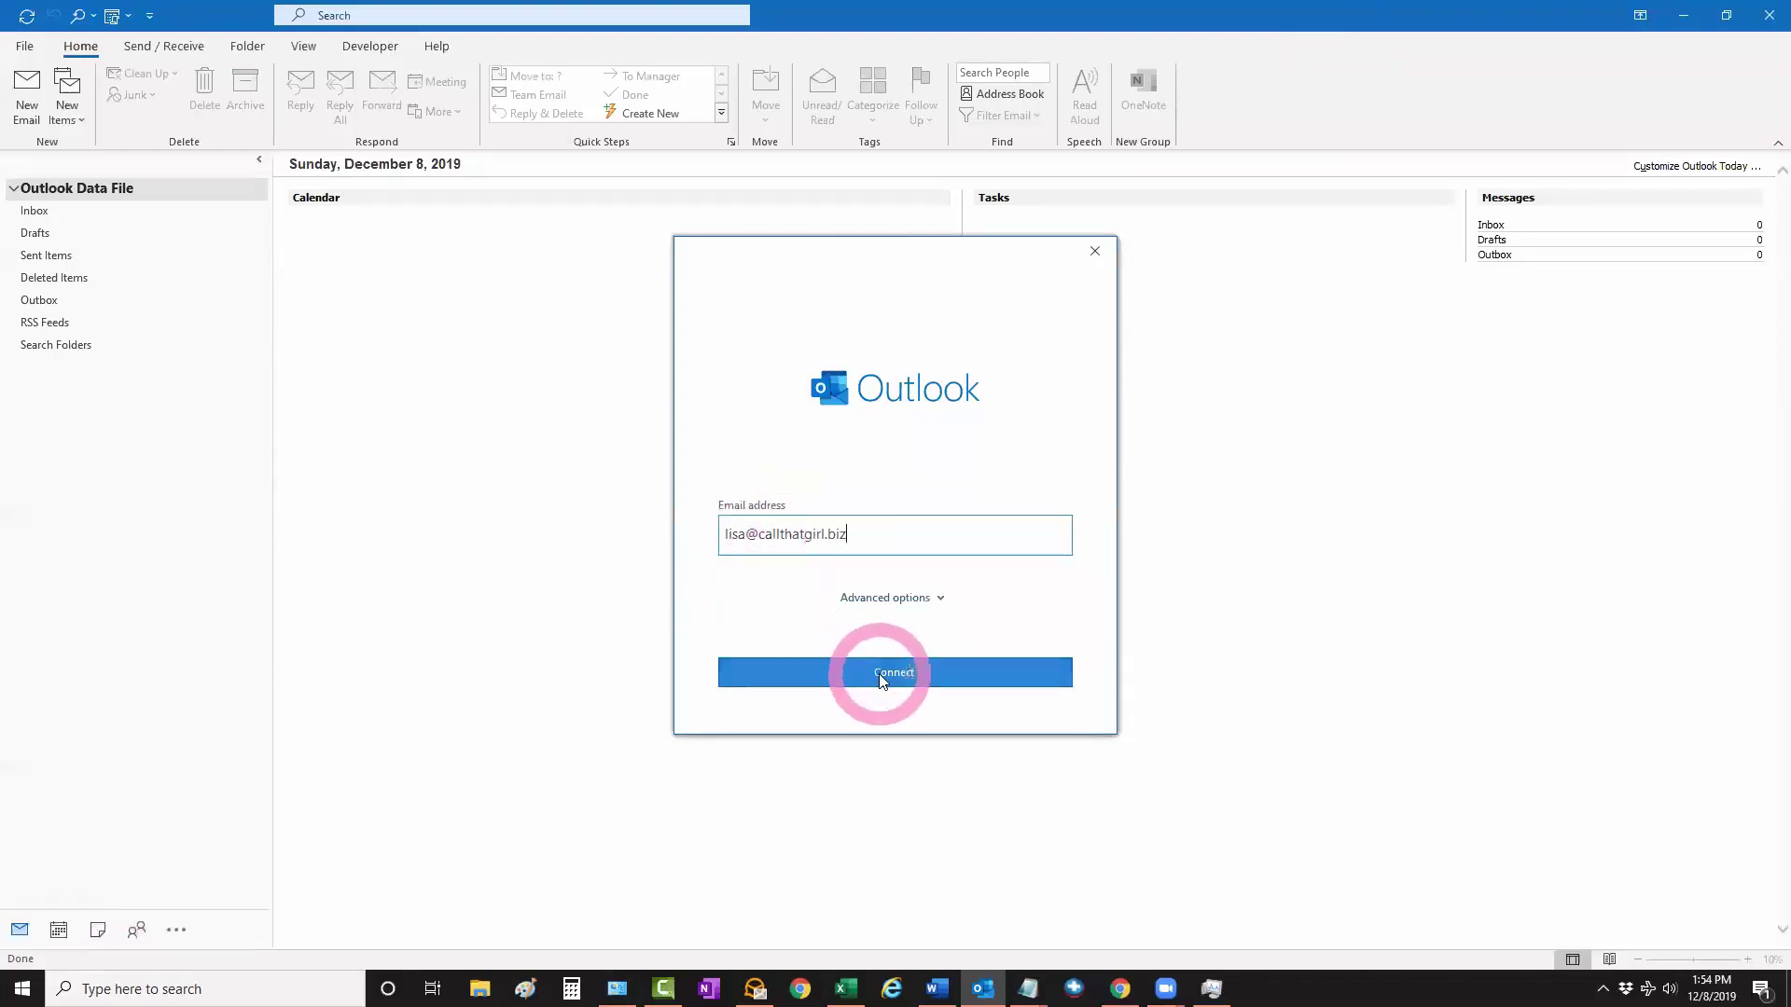
Click Connect to begin adding the entered Exchange email account
{"action": "left_click", "coordinate": [880, 673]}
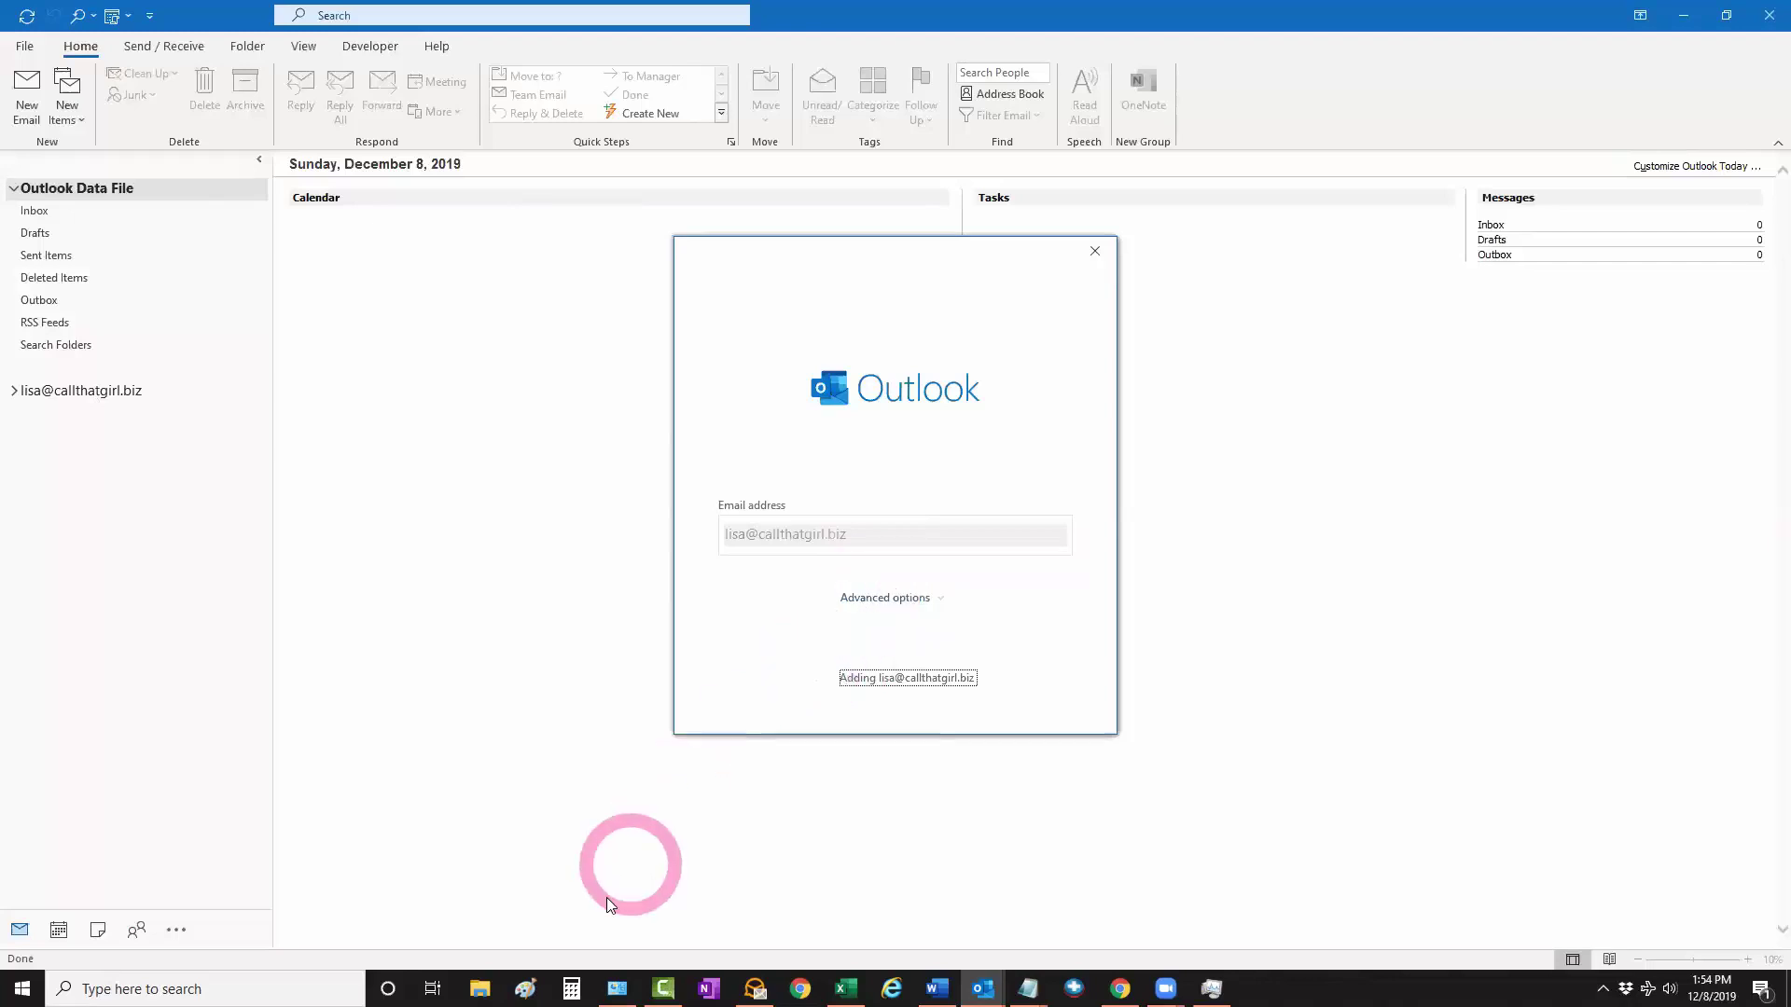
Review the email account in the existing mail profile via Control Panel's Mail settings, then close them
{"action": "left_click", "coordinate": [617, 987]}
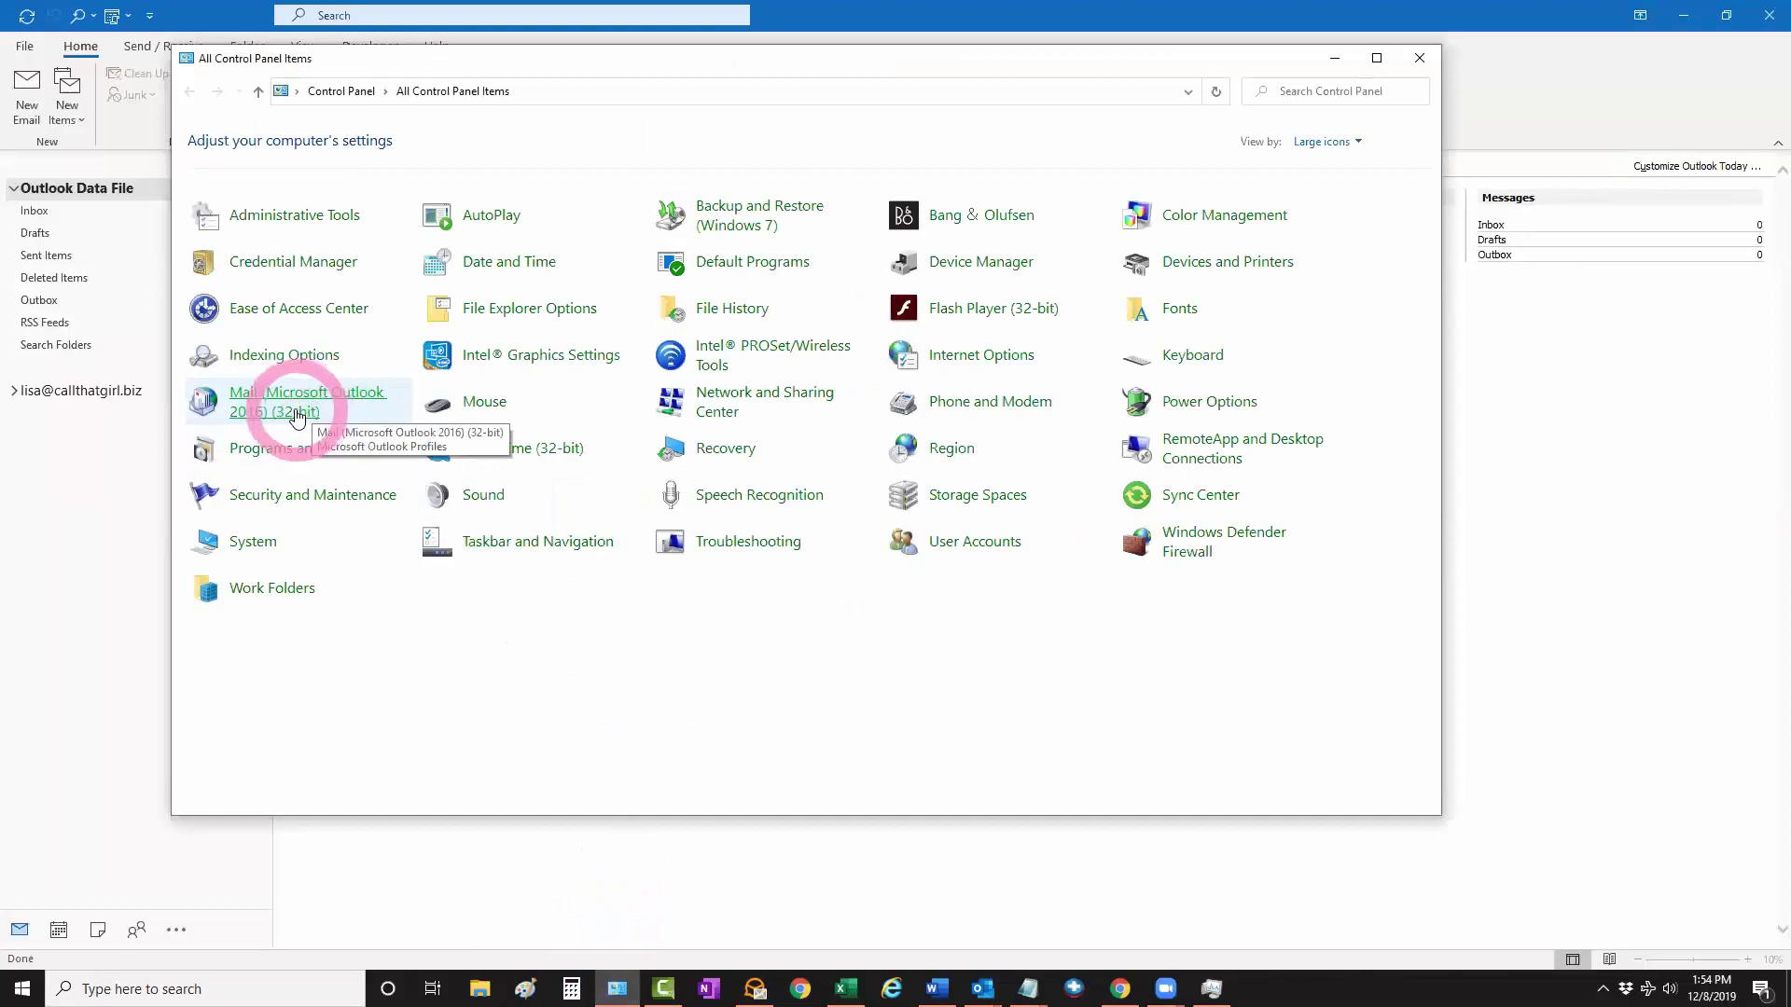
{"action": "left_click", "coordinate": [297, 417]}
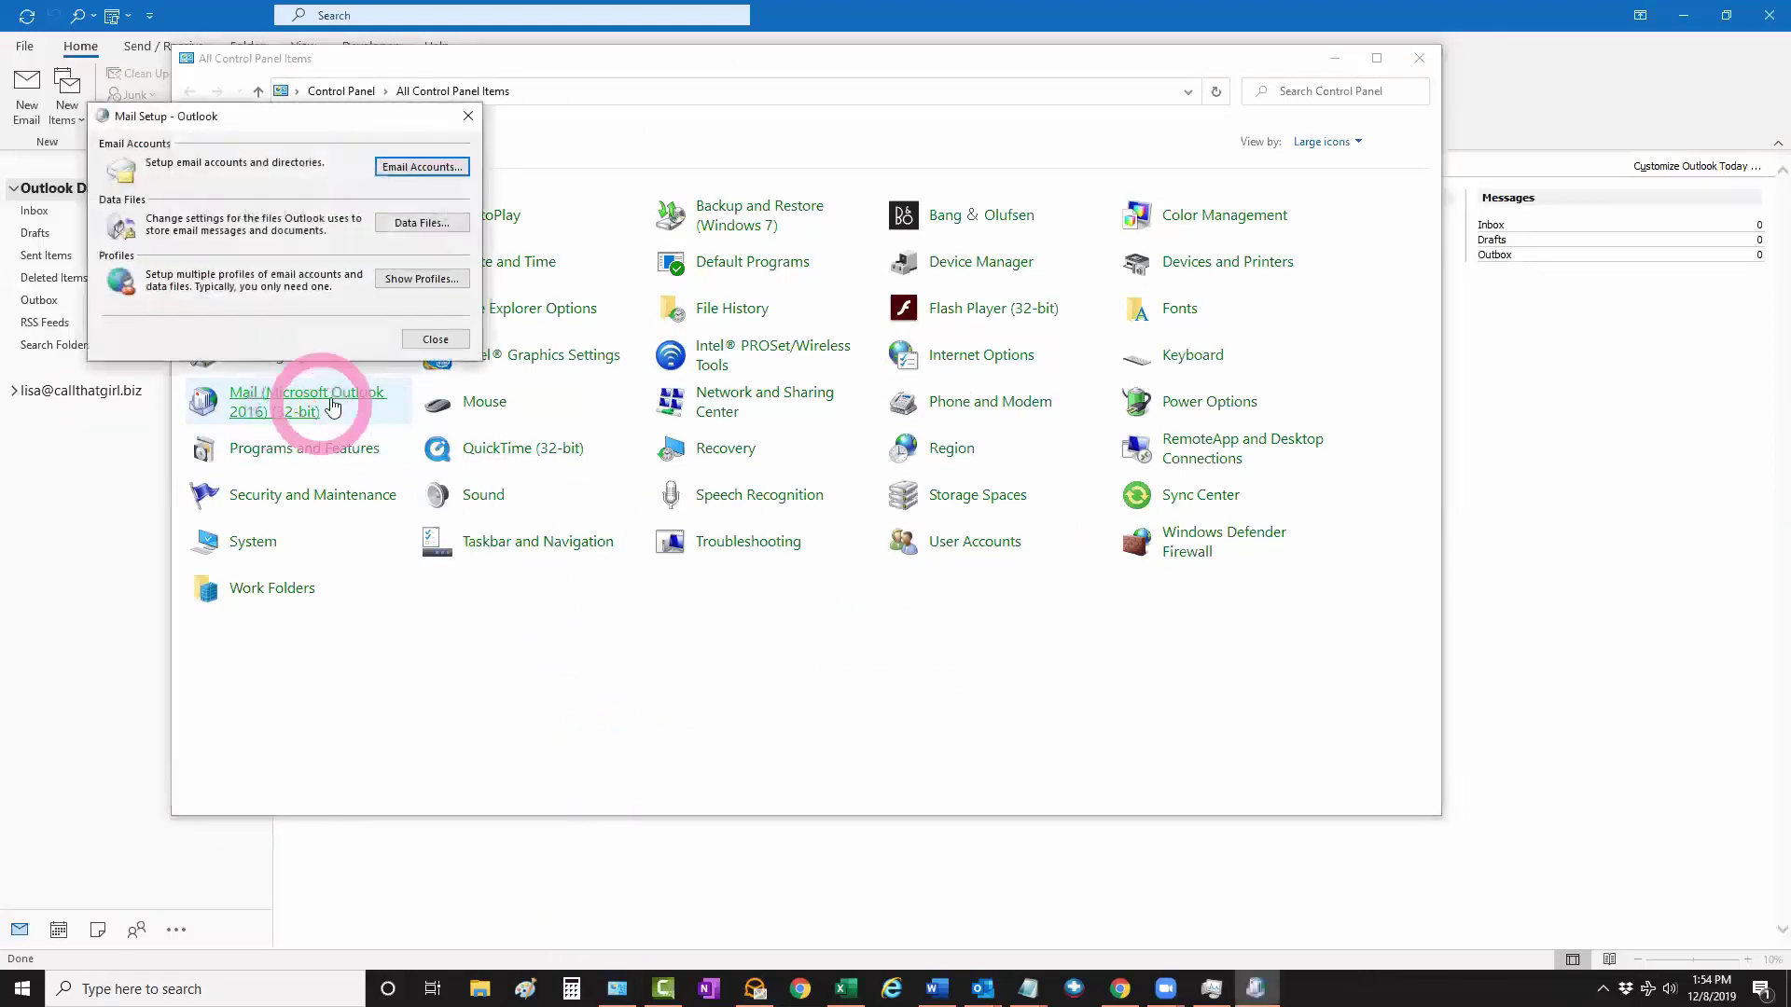
{"action": "left_click", "coordinate": [415, 278]}
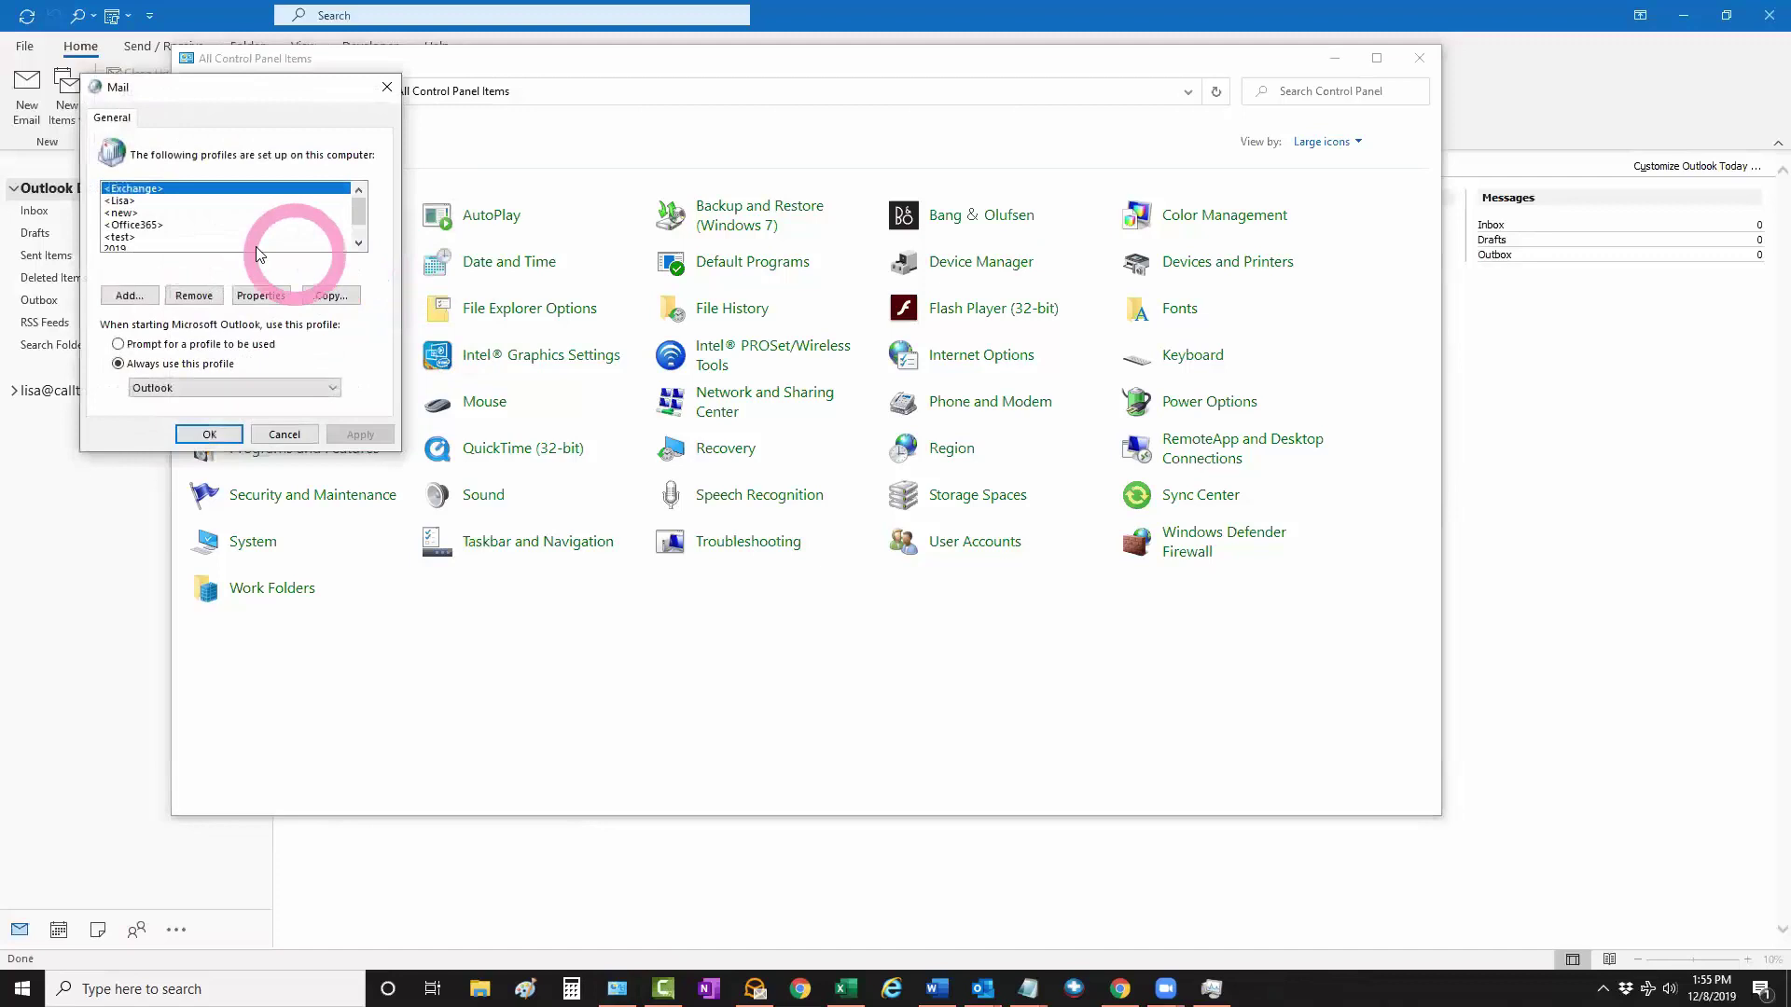
{"action": "left_click", "coordinate": [121, 200]}
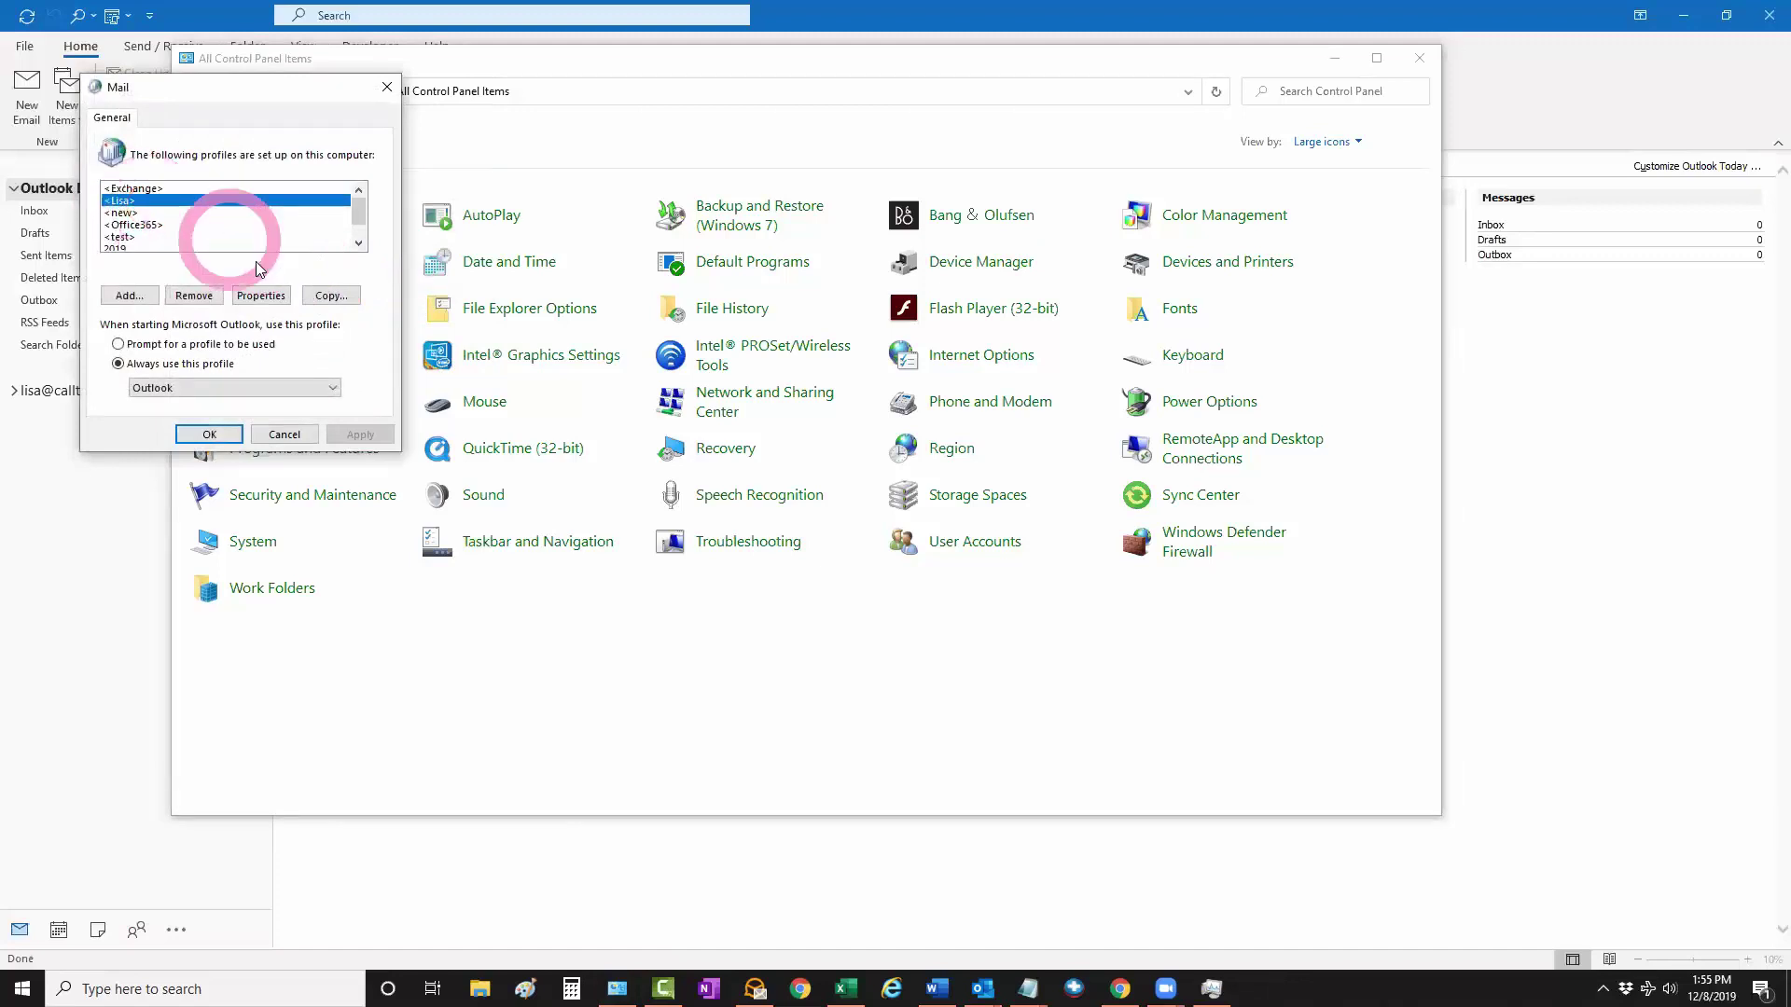
{"action": "left_click", "coordinate": [262, 296]}
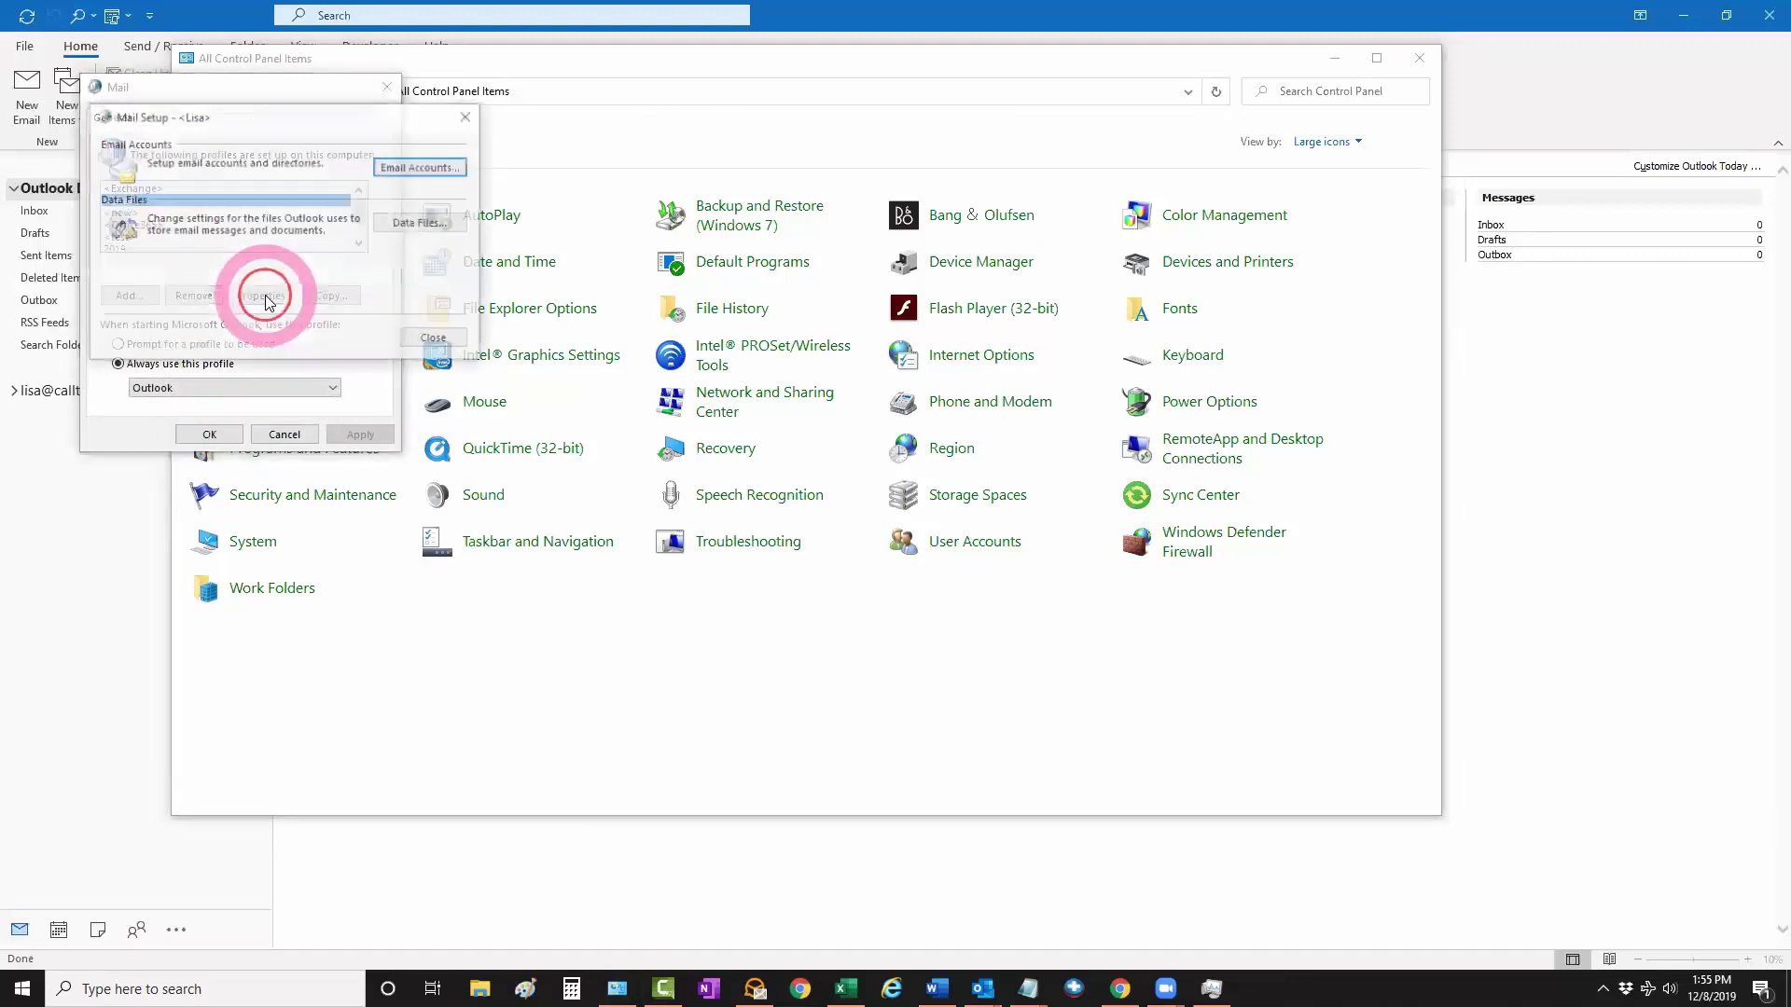
{"action": "left_click", "coordinate": [413, 178]}
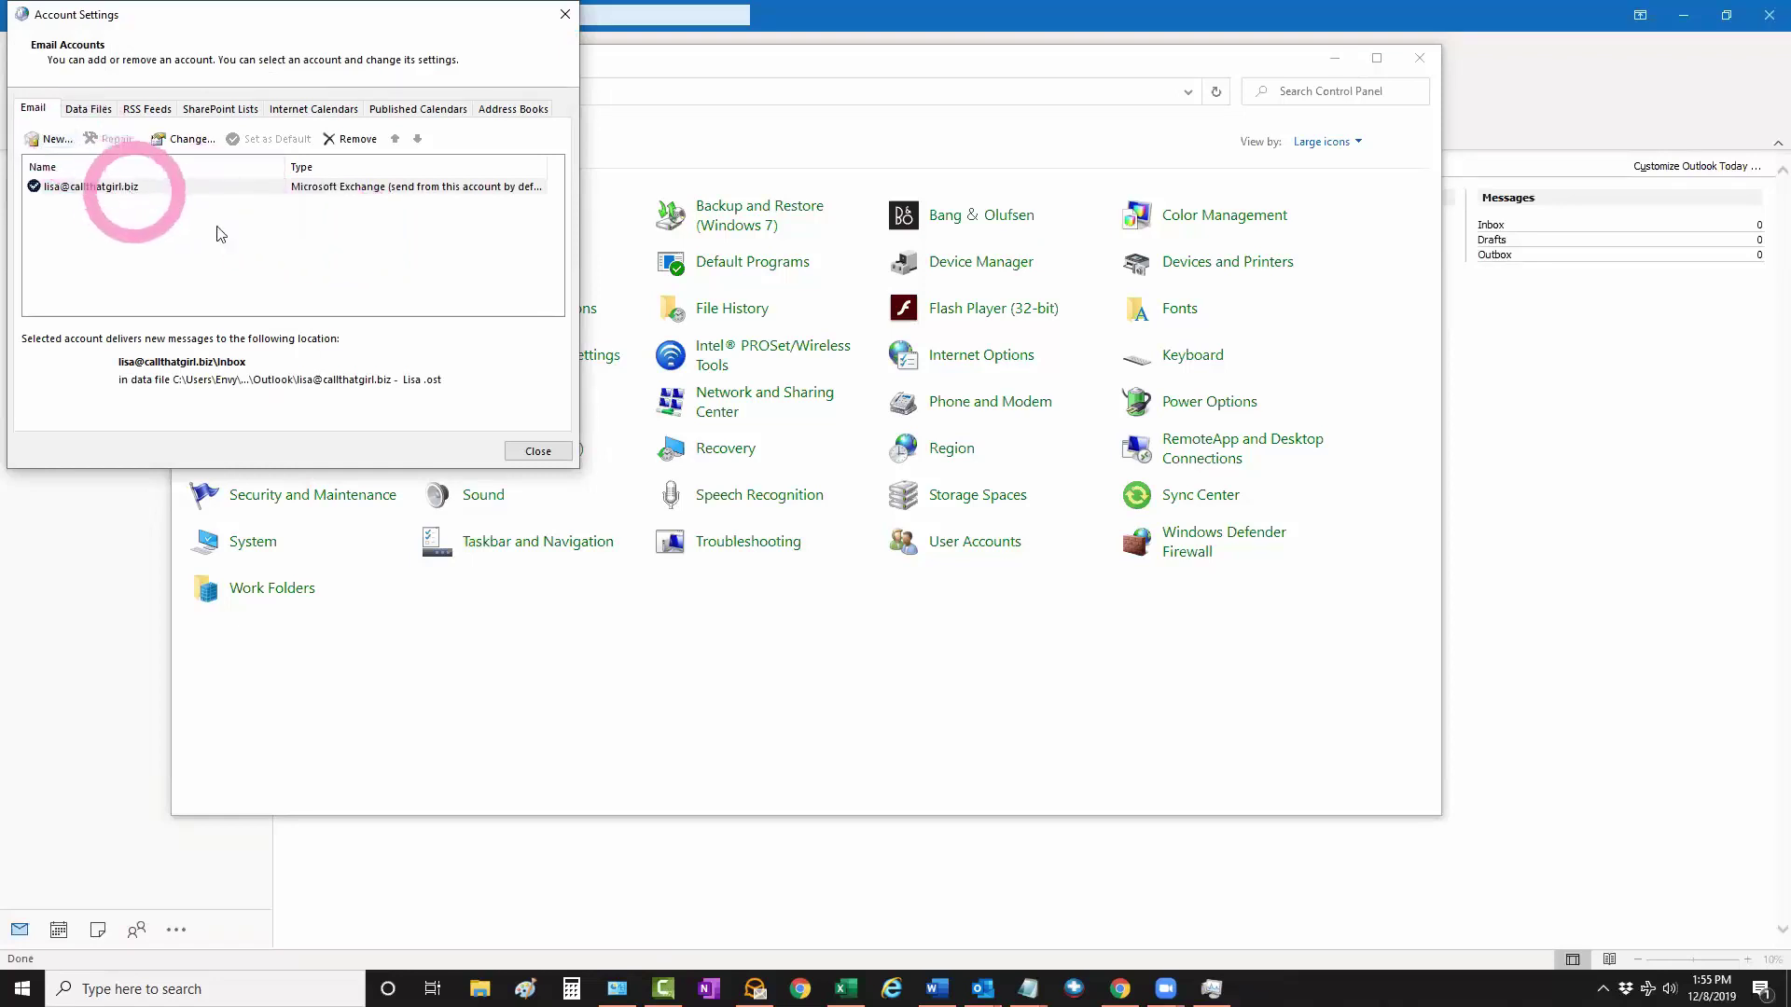
{"action": "left_click", "coordinate": [514, 454]}
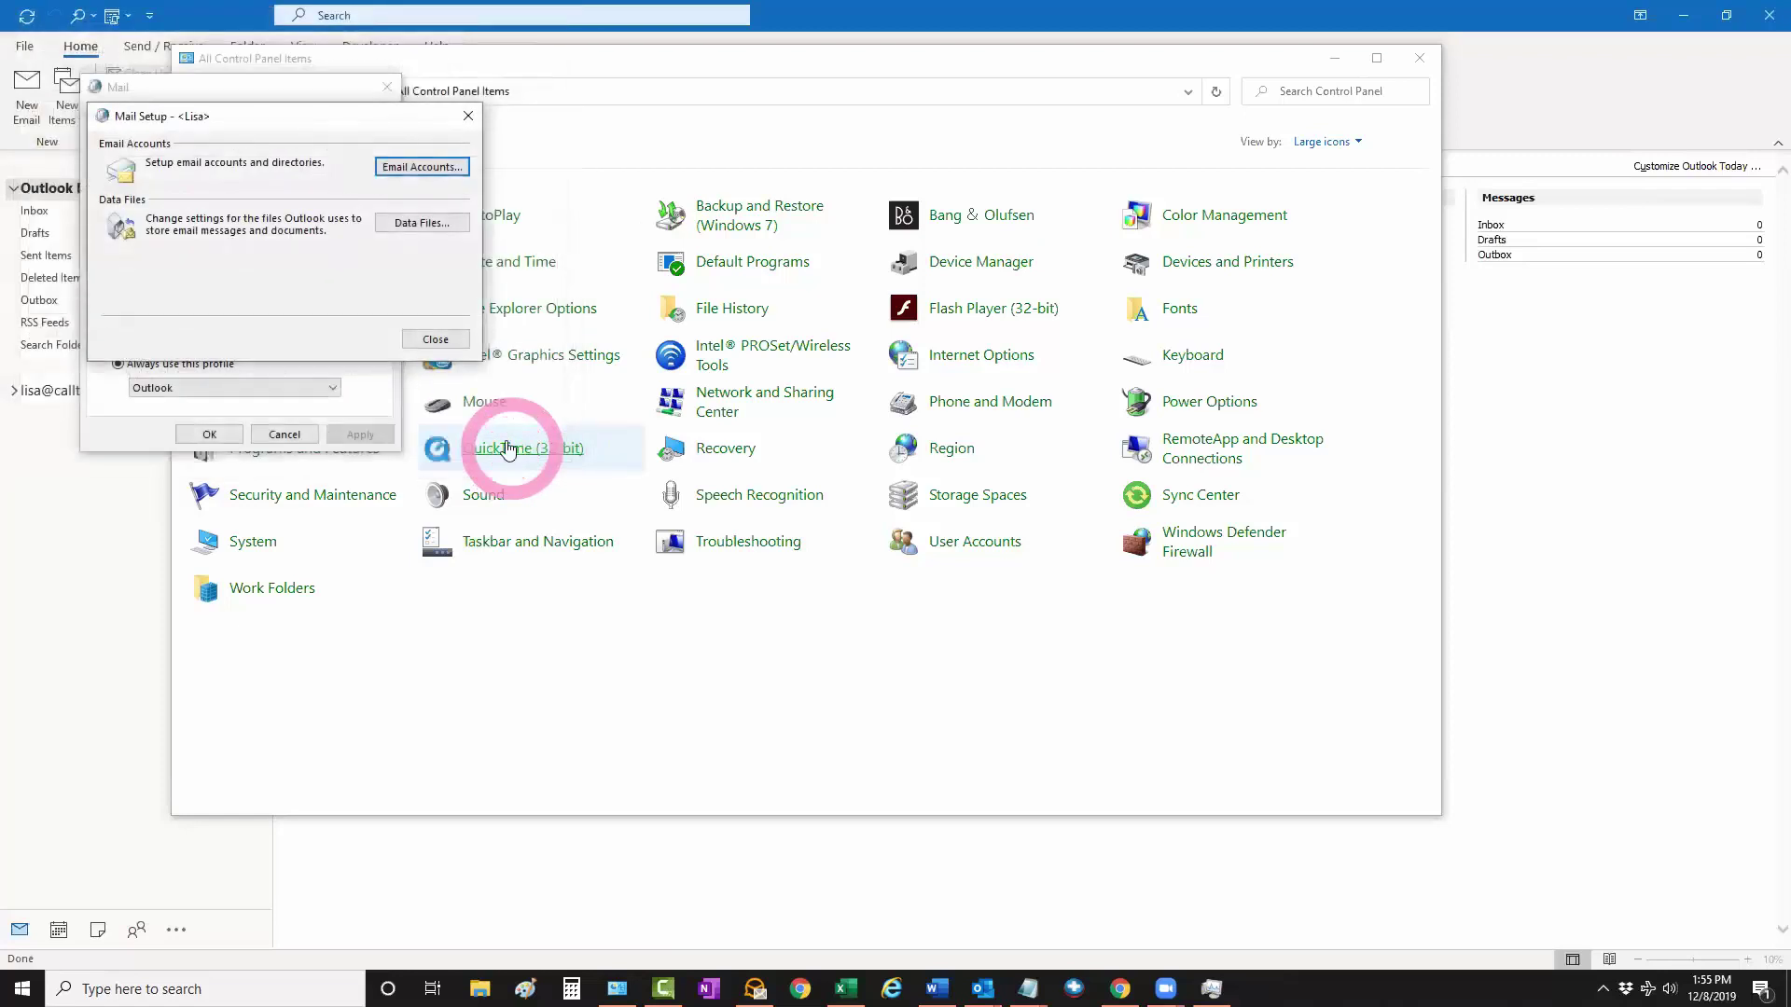
{"action": "left_click", "coordinate": [435, 340]}
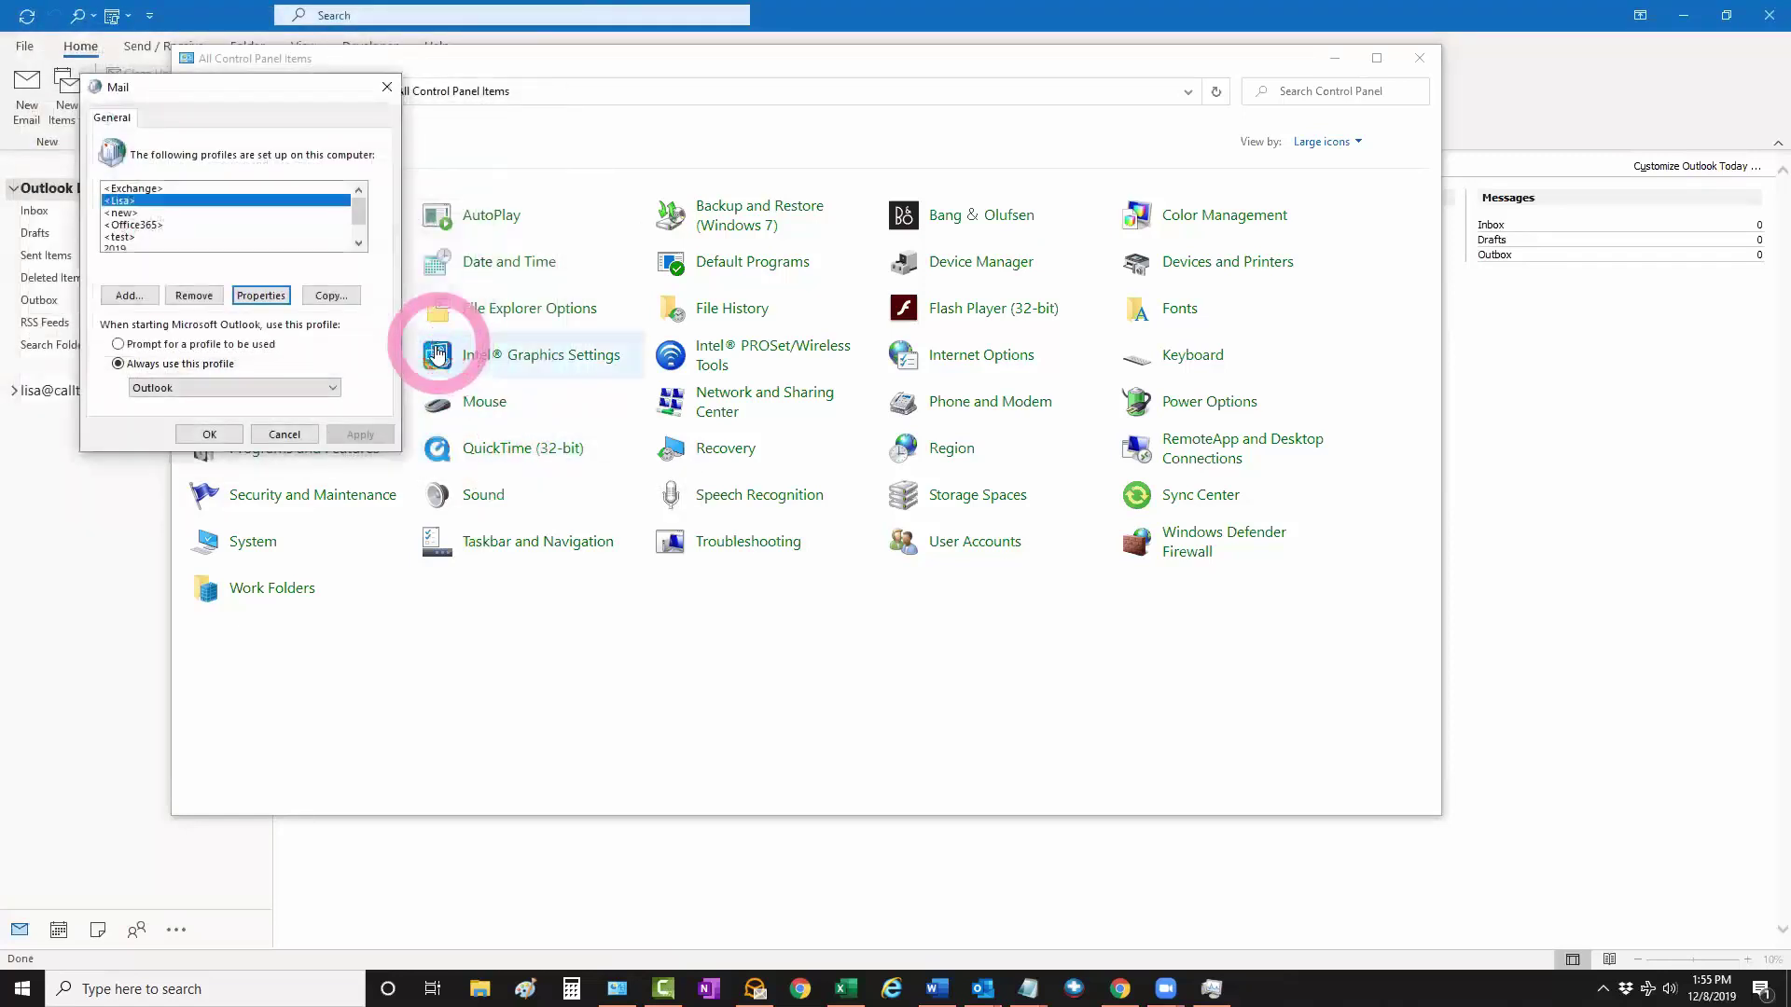
{"action": "left_click", "coordinate": [230, 438]}
{"action": "left_click", "coordinate": [1336, 66]}
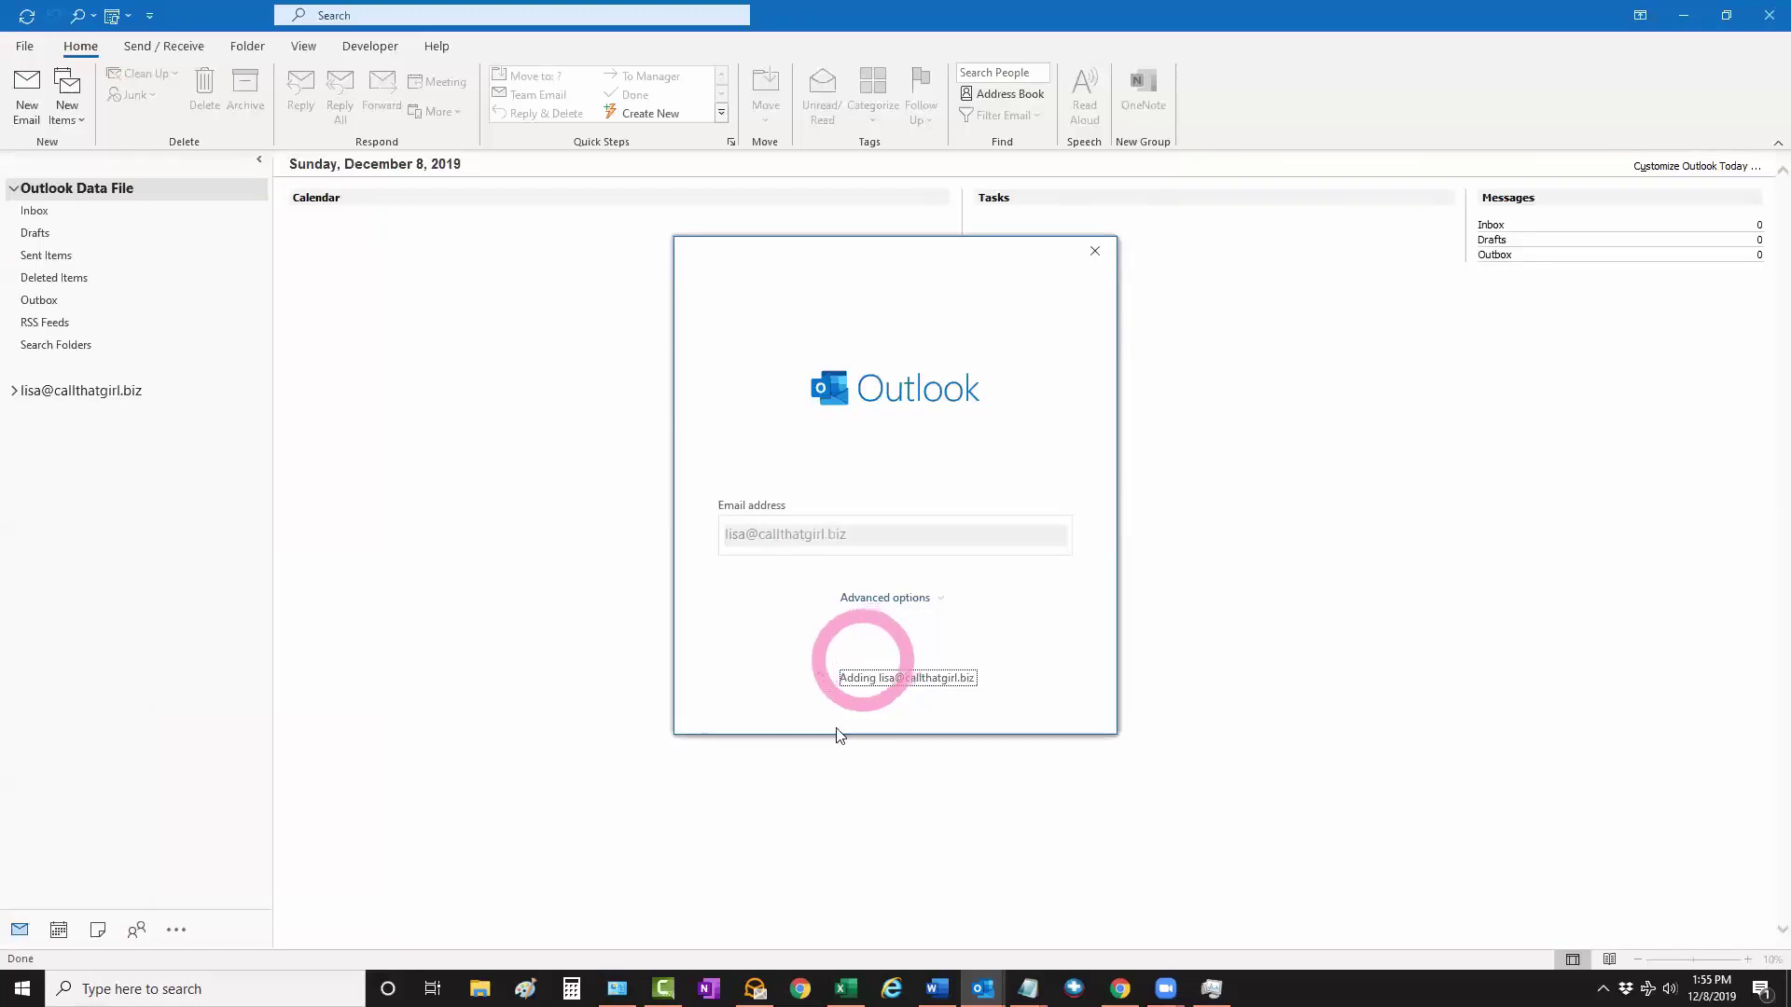
Check Mail Setup - Outlook in Control Panel, close it, and minimize Control Panel
{"action": "left_click", "coordinate": [617, 987]}
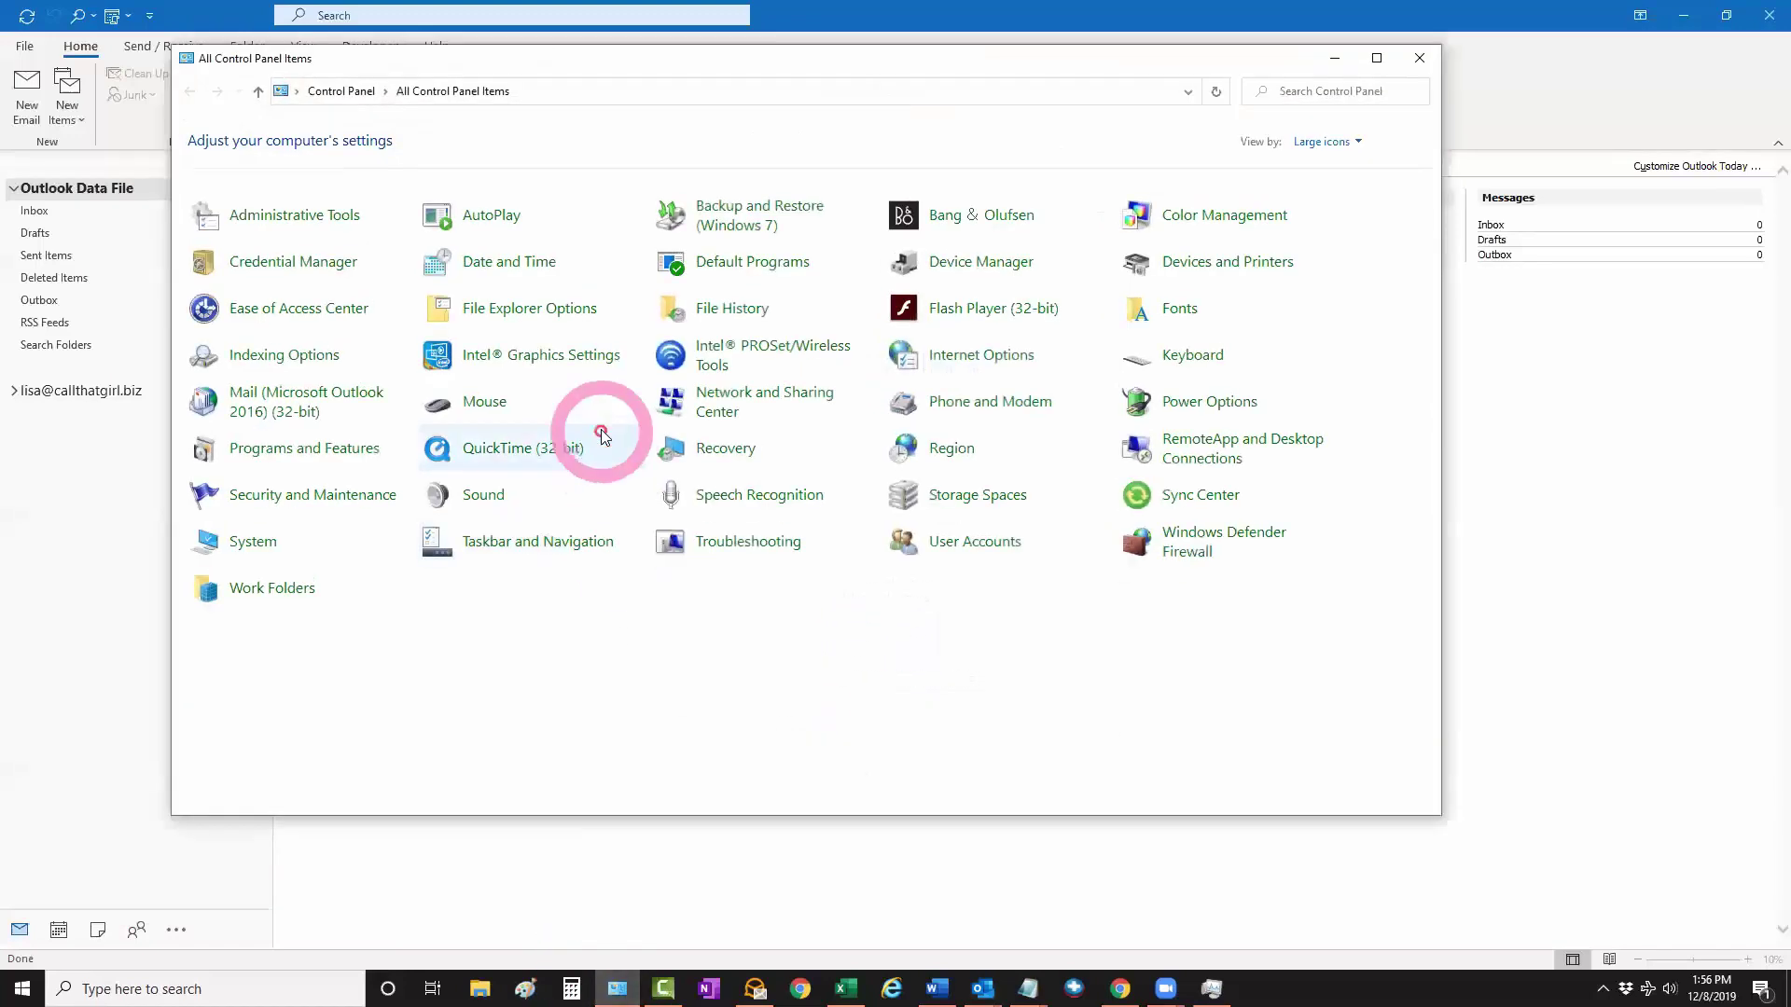
{"action": "left_click", "coordinate": [338, 399]}
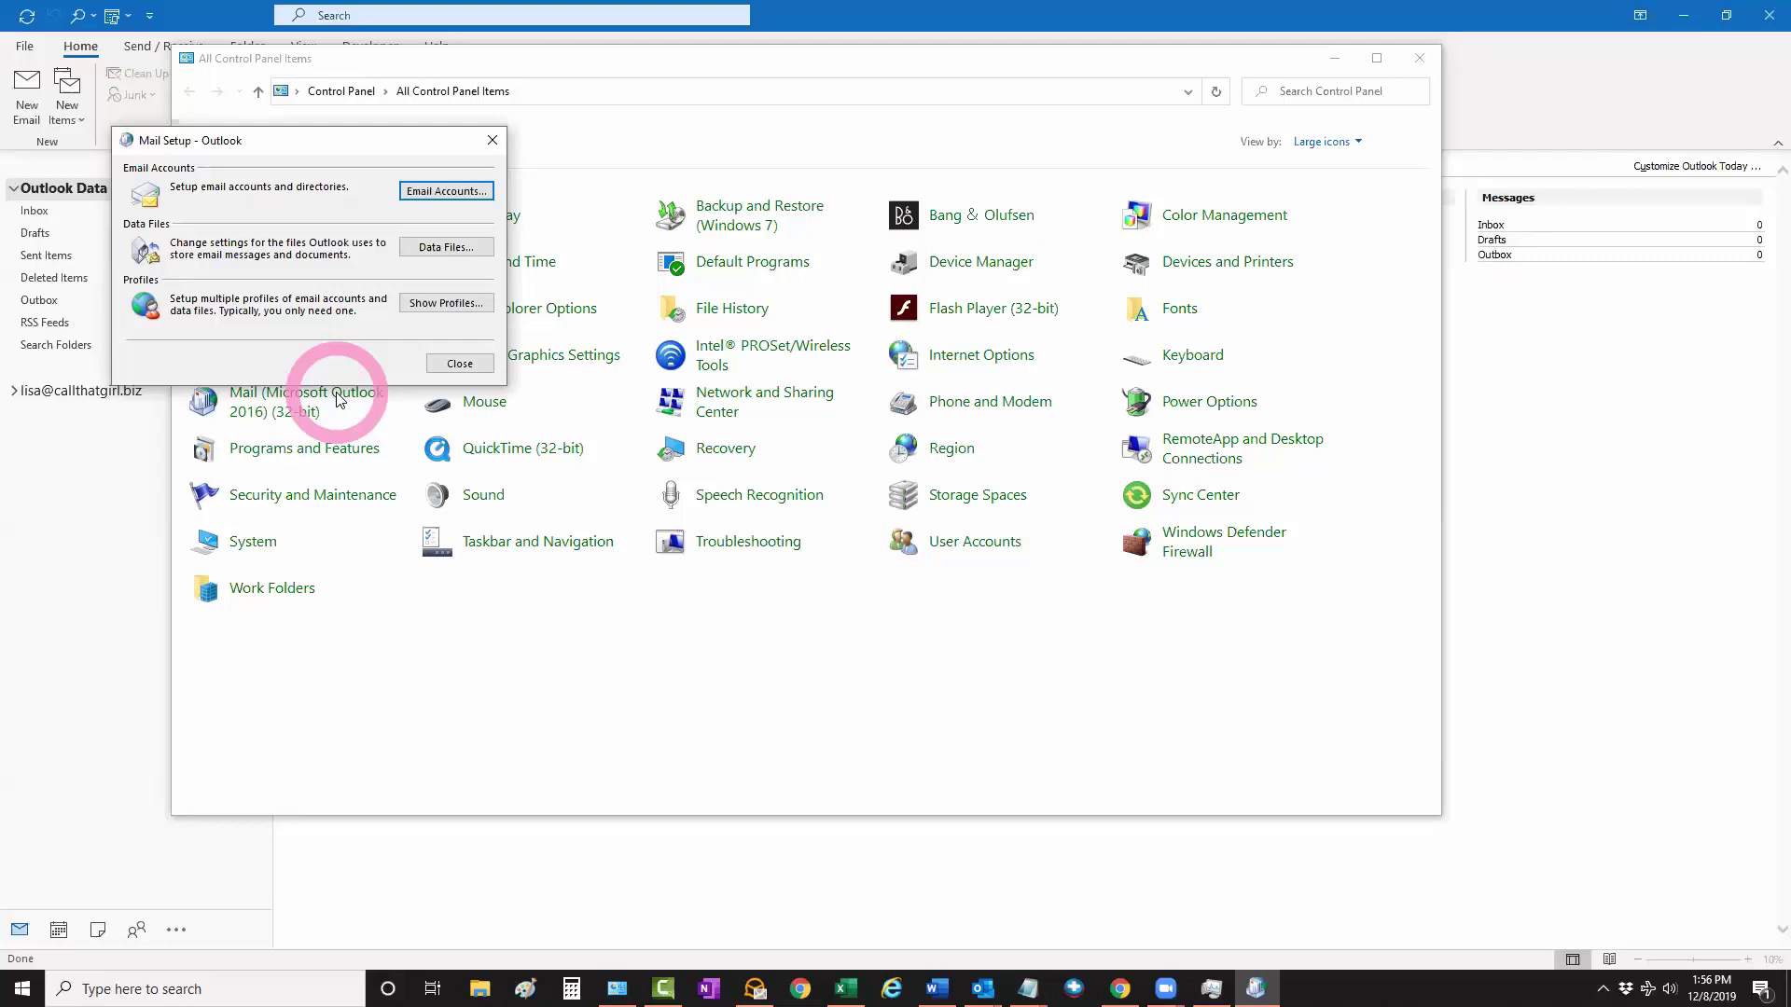
{"action": "left_click", "coordinate": [460, 362]}
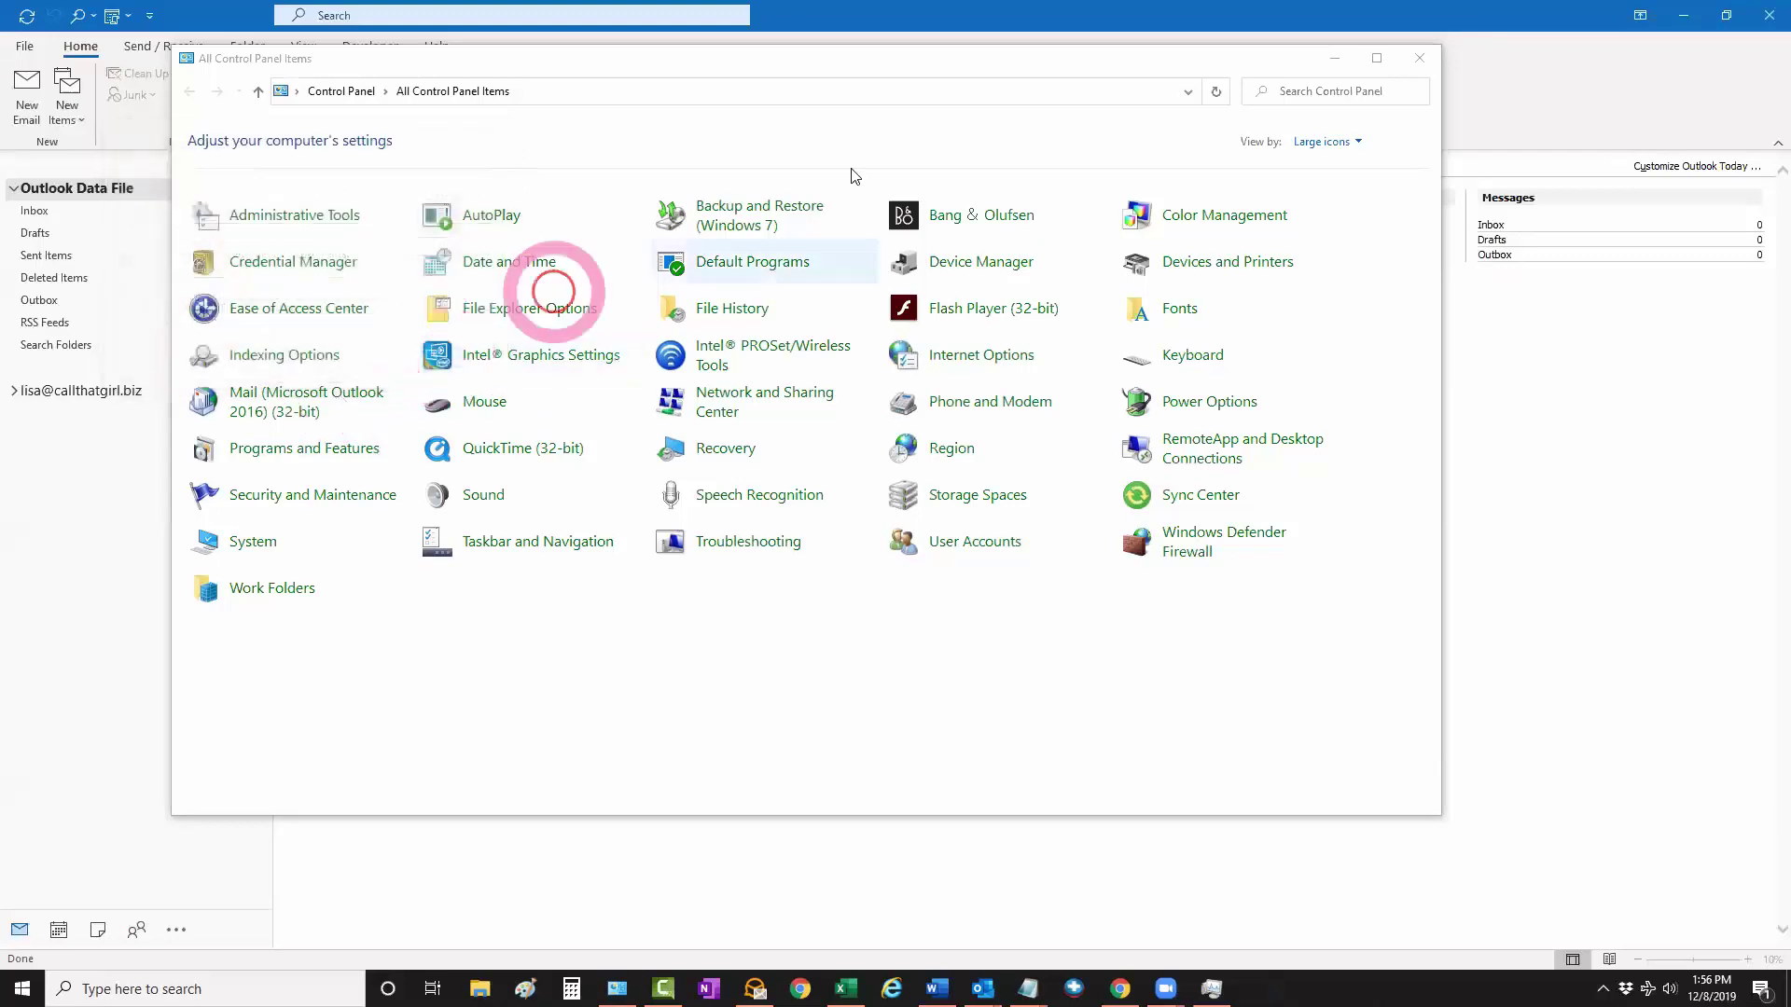
{"action": "left_click", "coordinate": [1334, 58]}
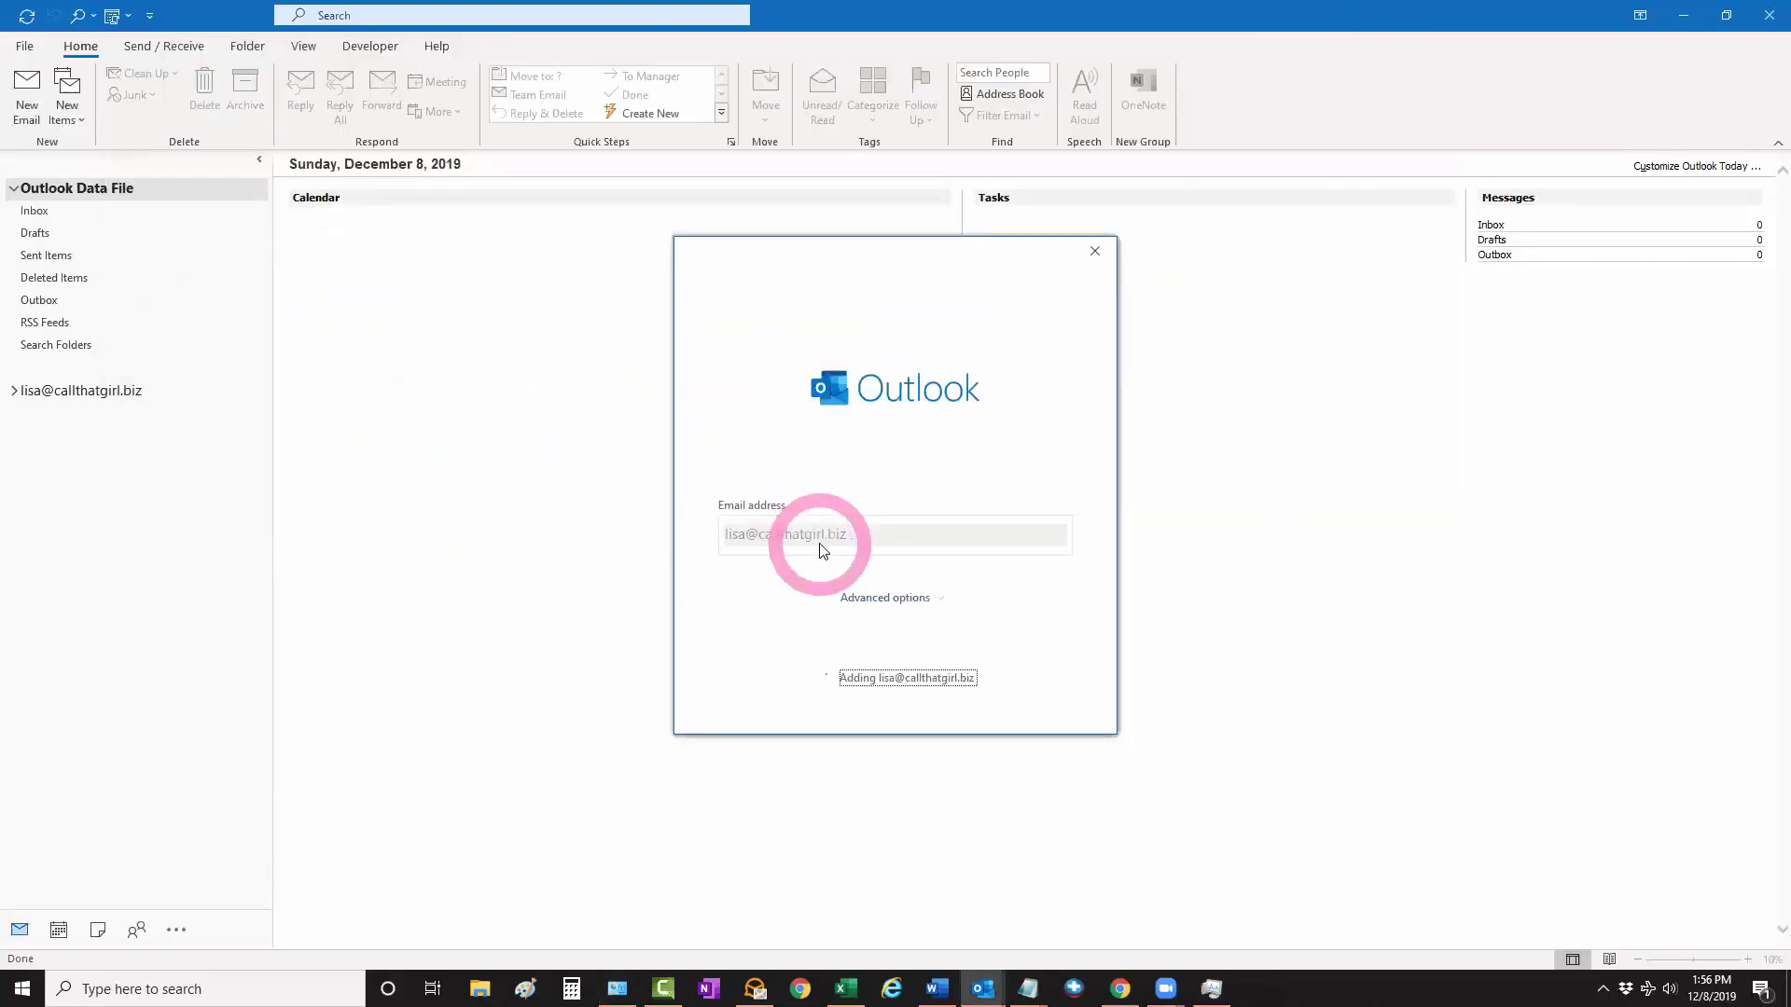
Confirm the Mail Delivery Location notice with OK and click Done to finish account setup
{"action": "left_click", "coordinate": [983, 987]}
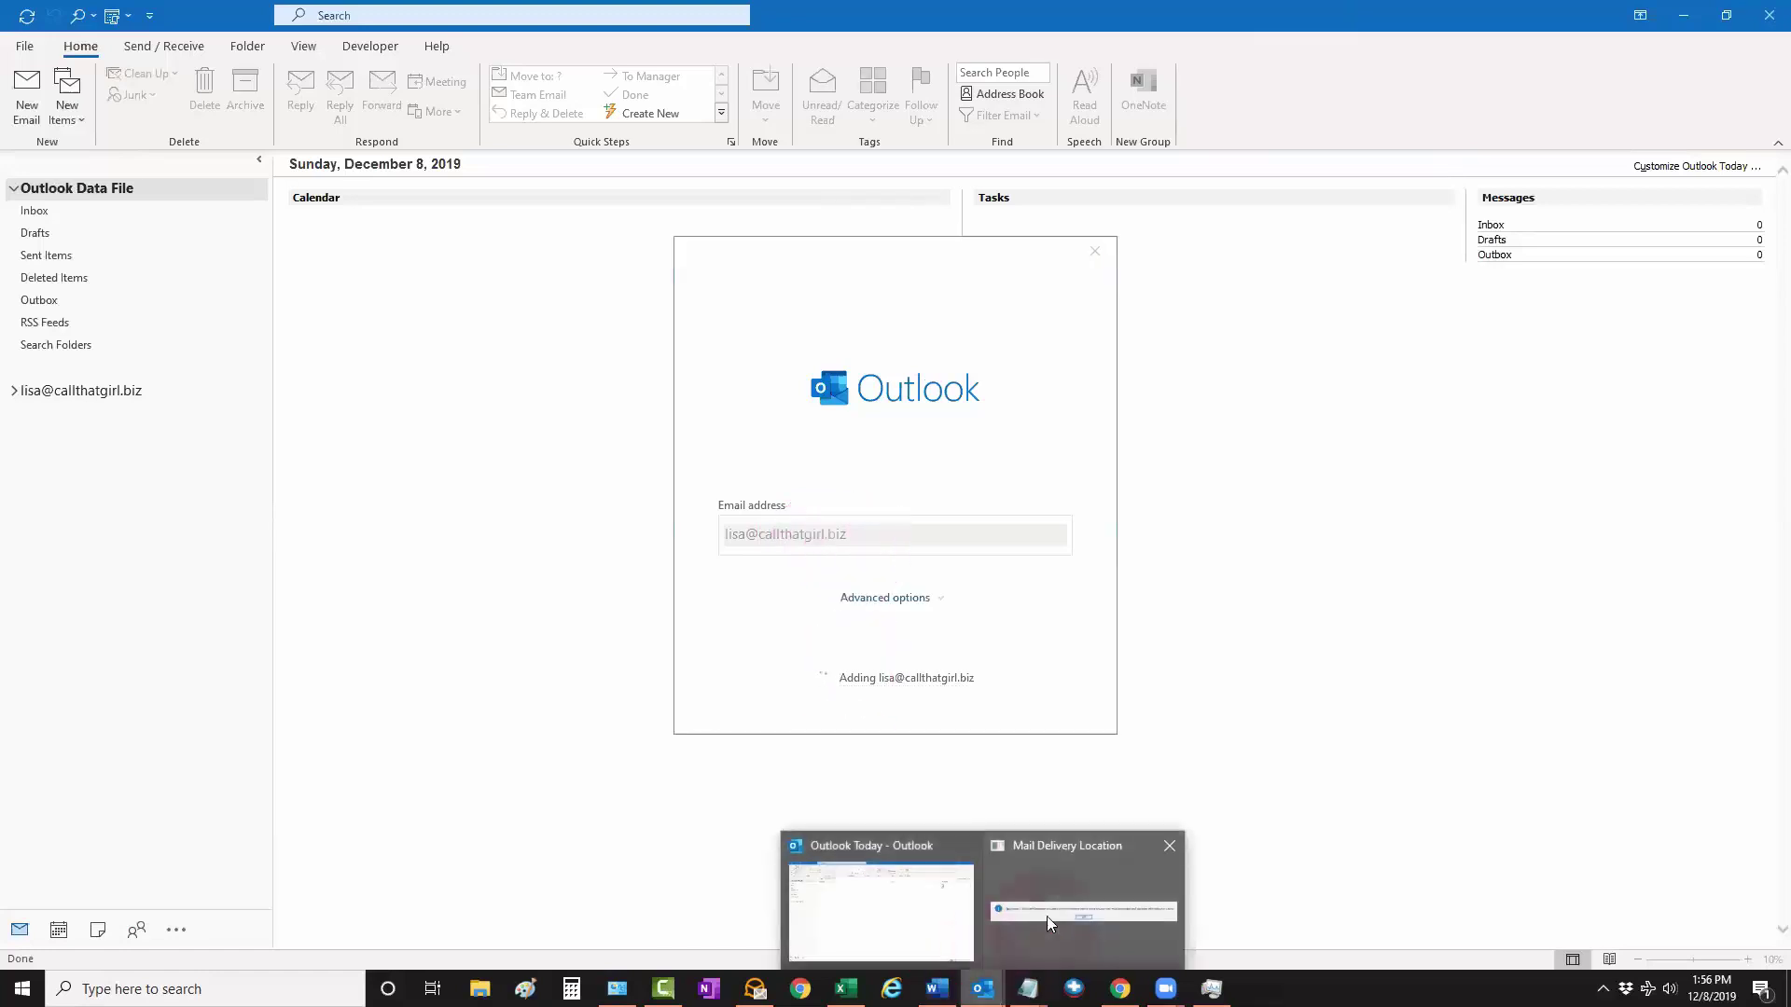
{"action": "left_click", "coordinate": [1050, 911]}
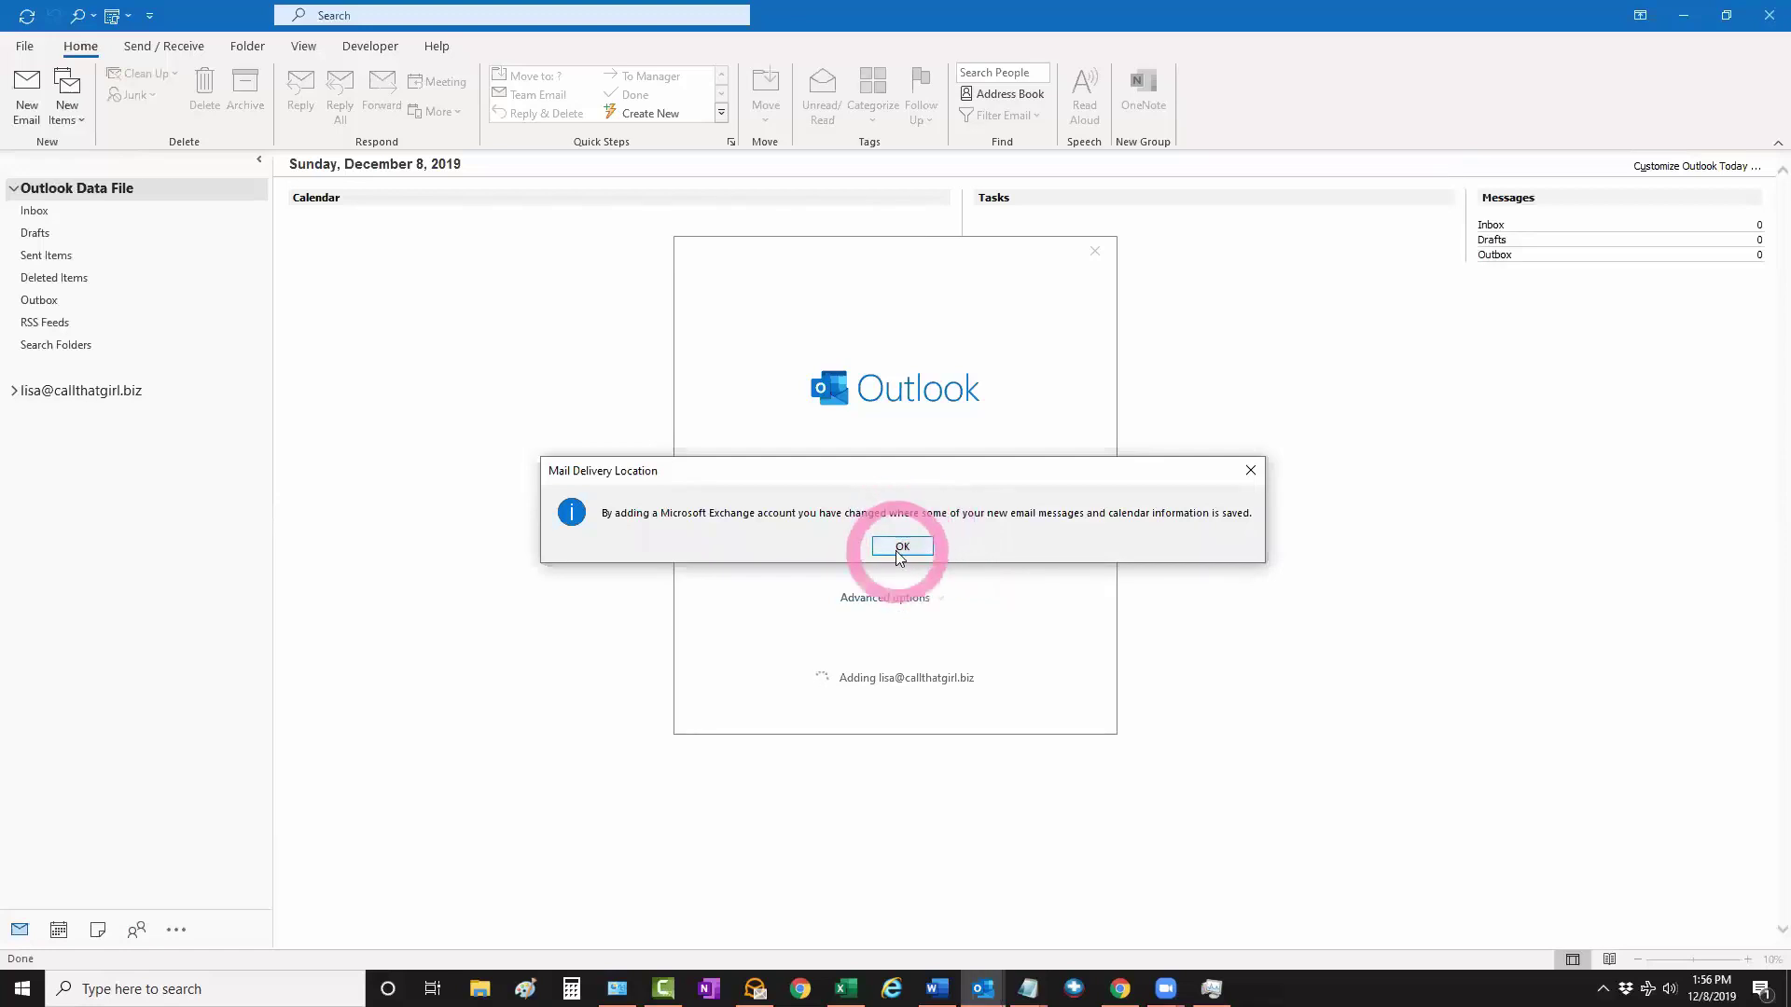
{"action": "left_click", "coordinate": [982, 987]}
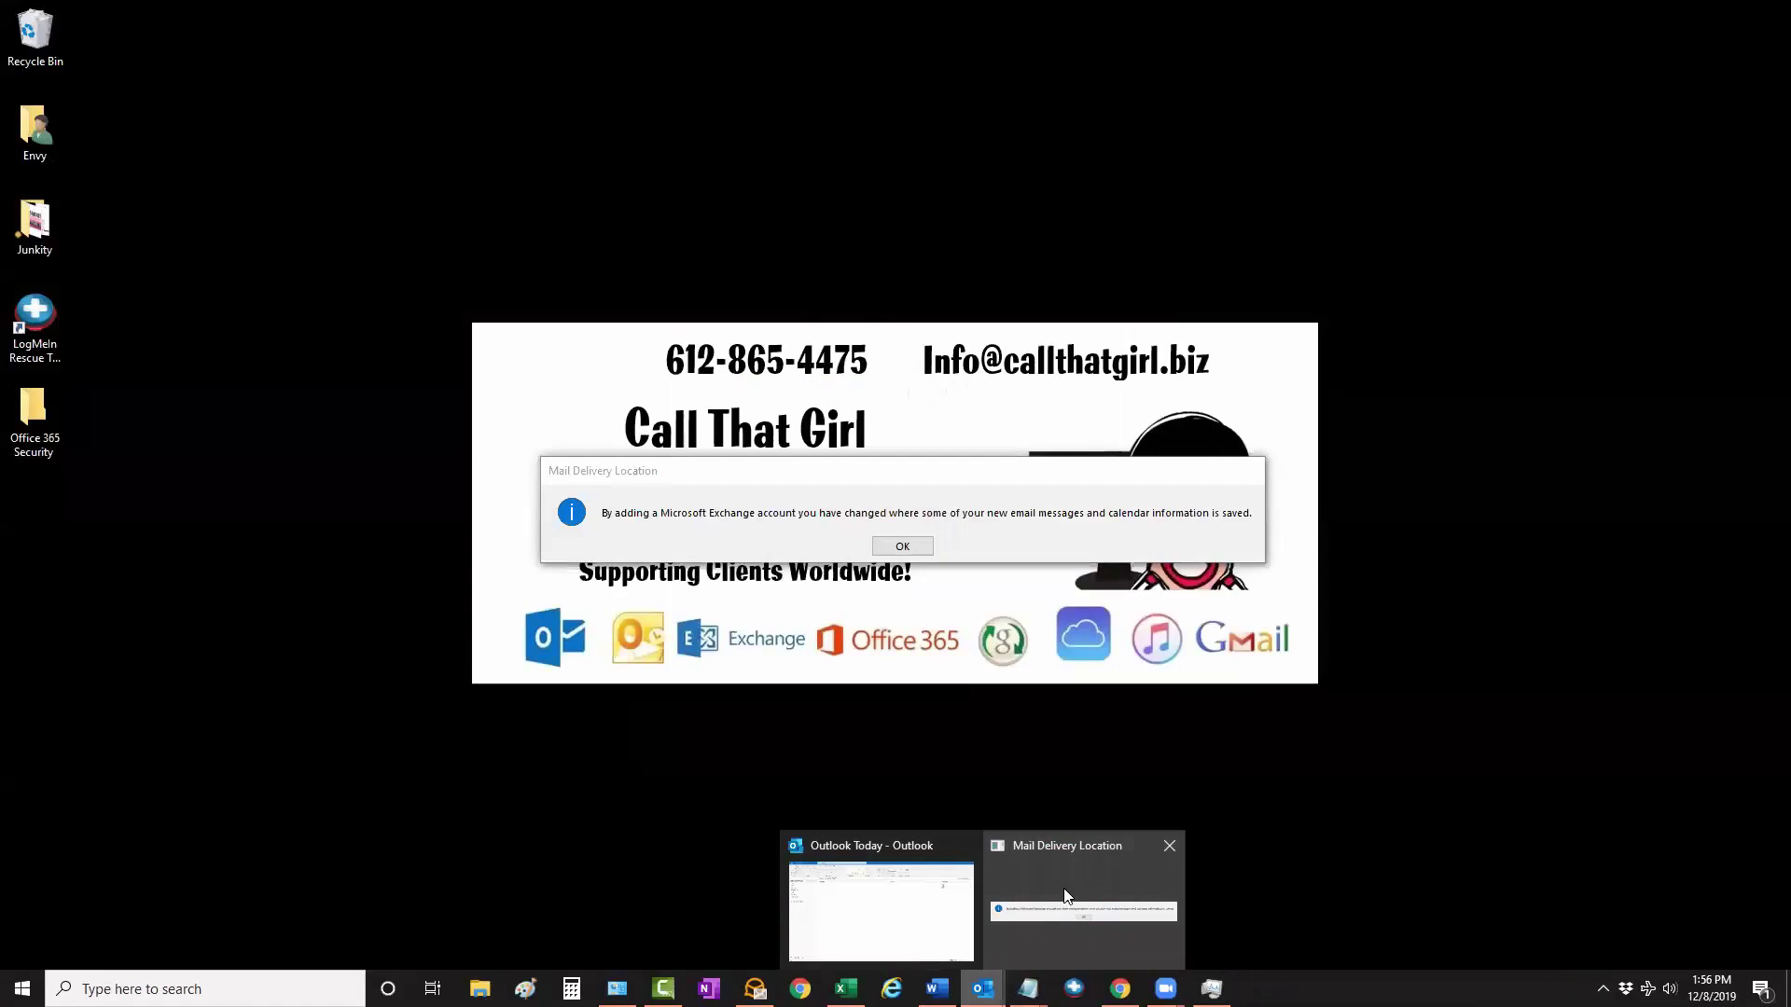
{"action": "left_click", "coordinate": [1068, 903]}
{"action": "left_click", "coordinate": [902, 546]}
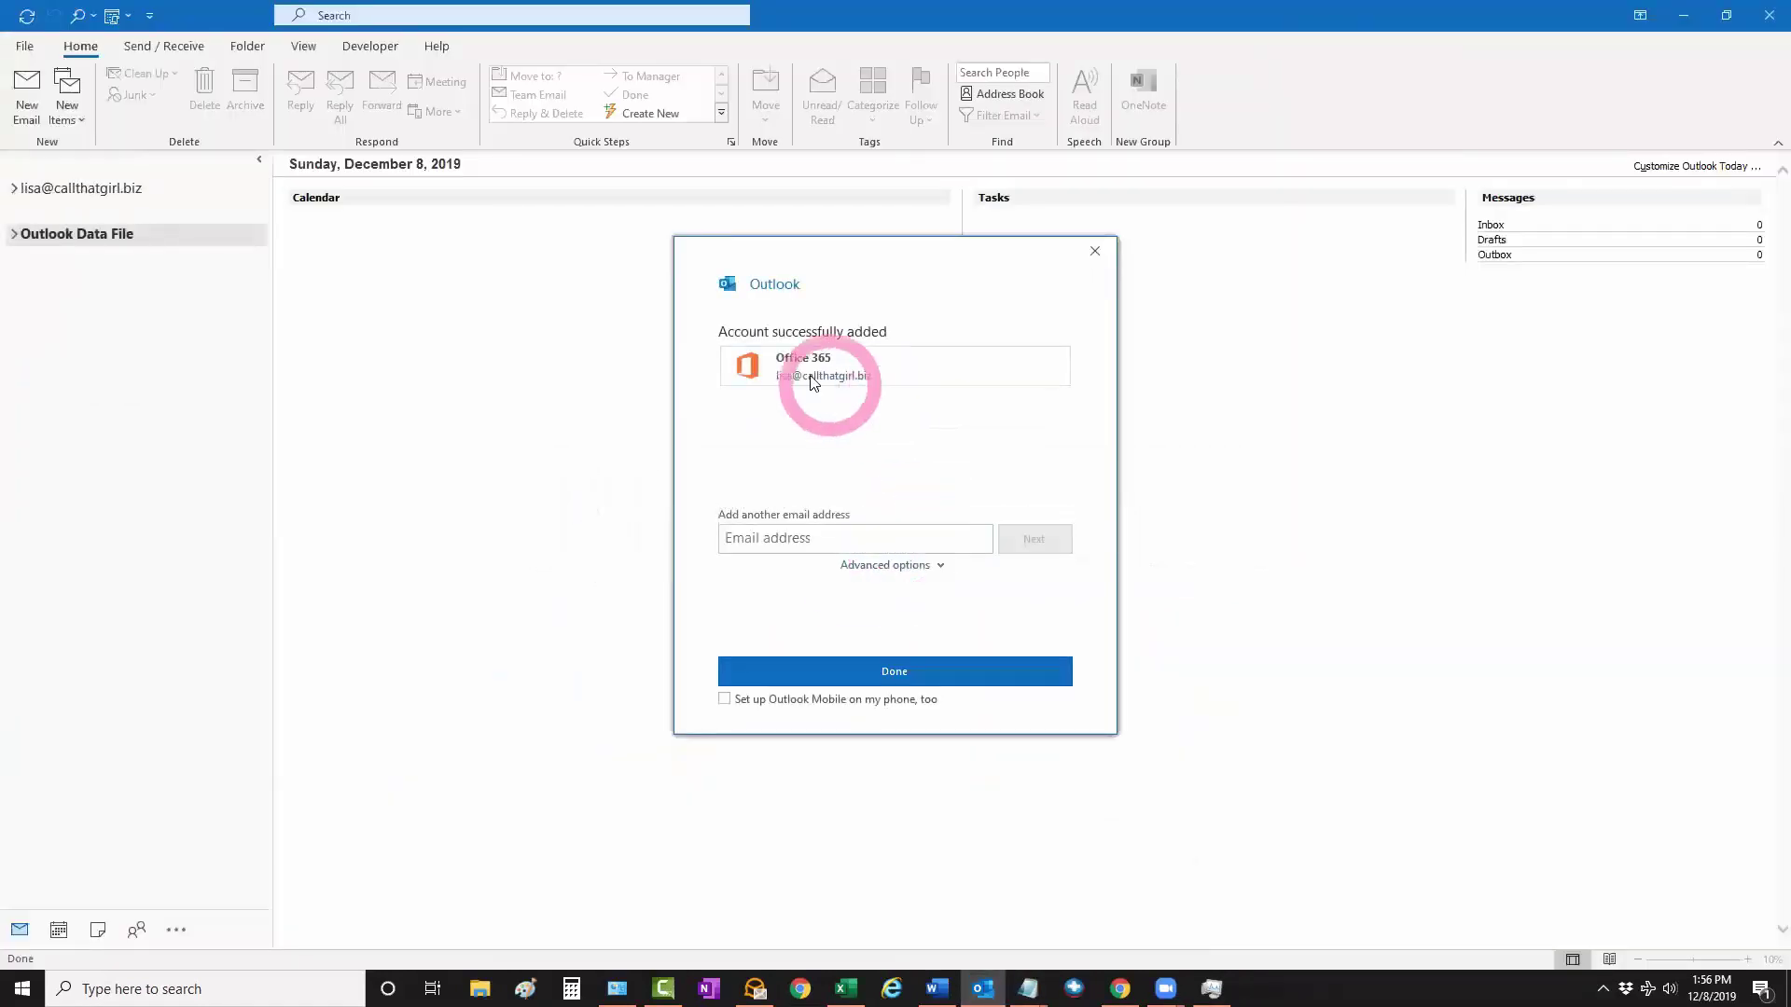
{"action": "left_click", "coordinate": [892, 671]}
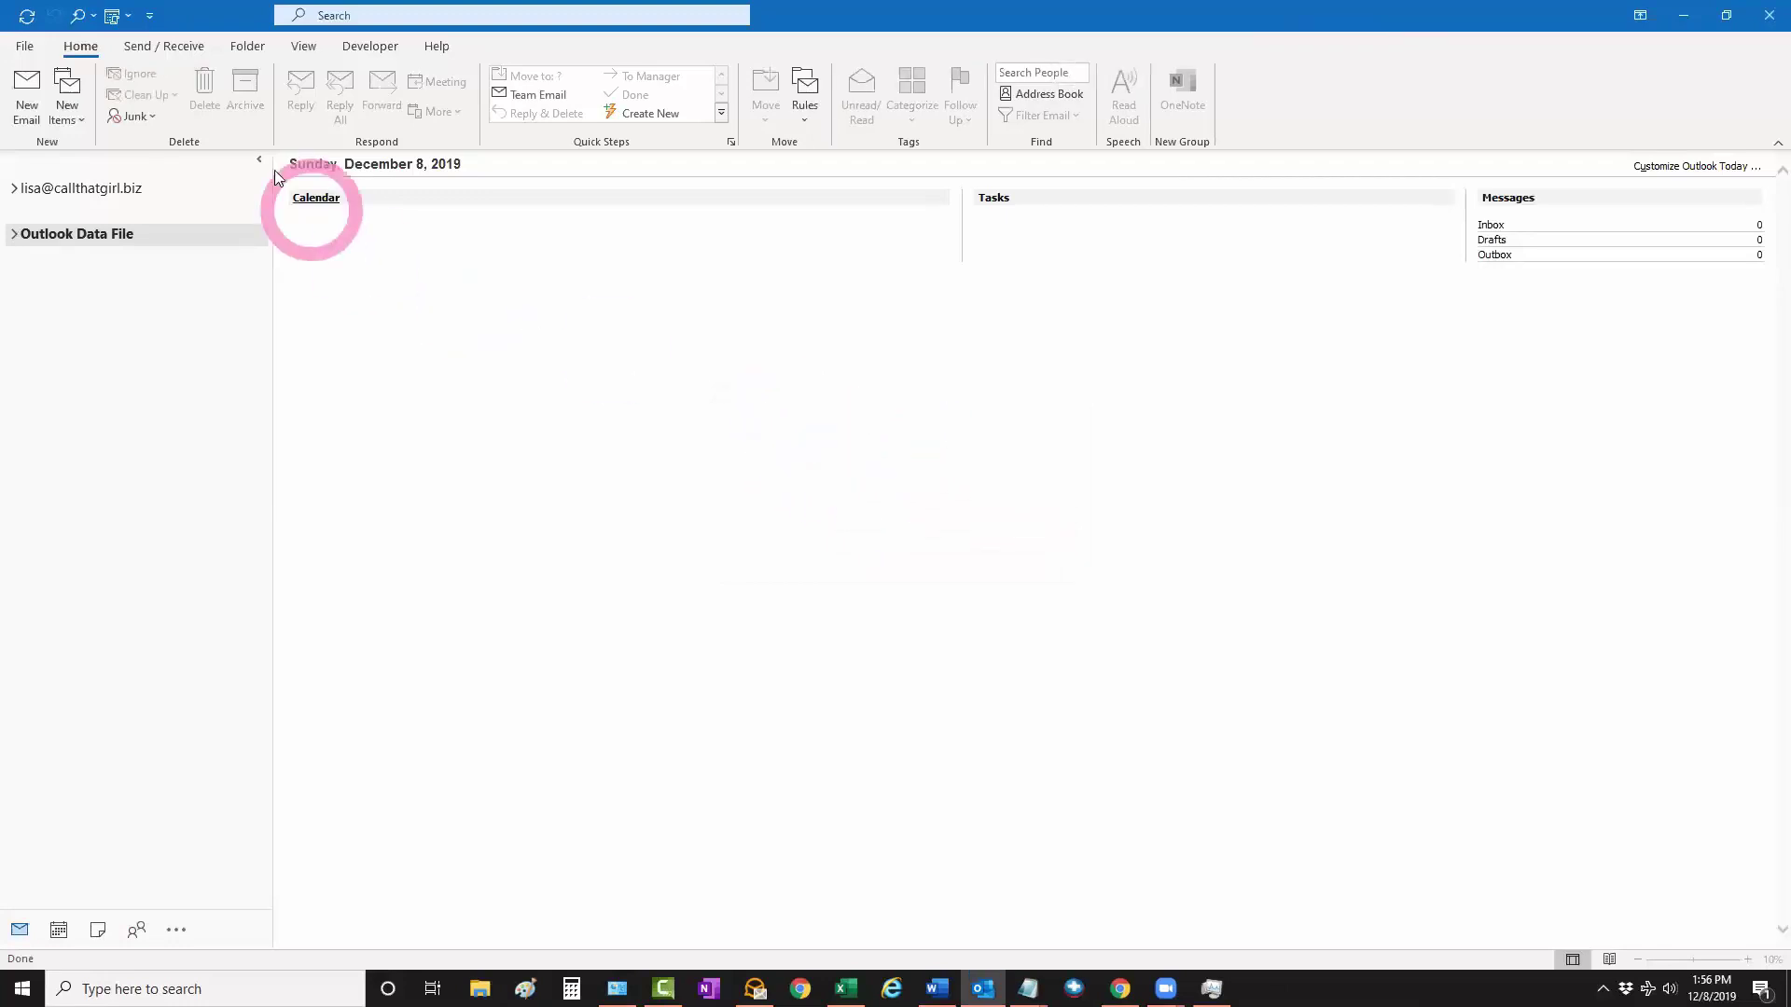
Expand the Exchange account's folder list and close the Outlook Data File from its context menu
{"action": "left_click", "coordinate": [24, 45]}
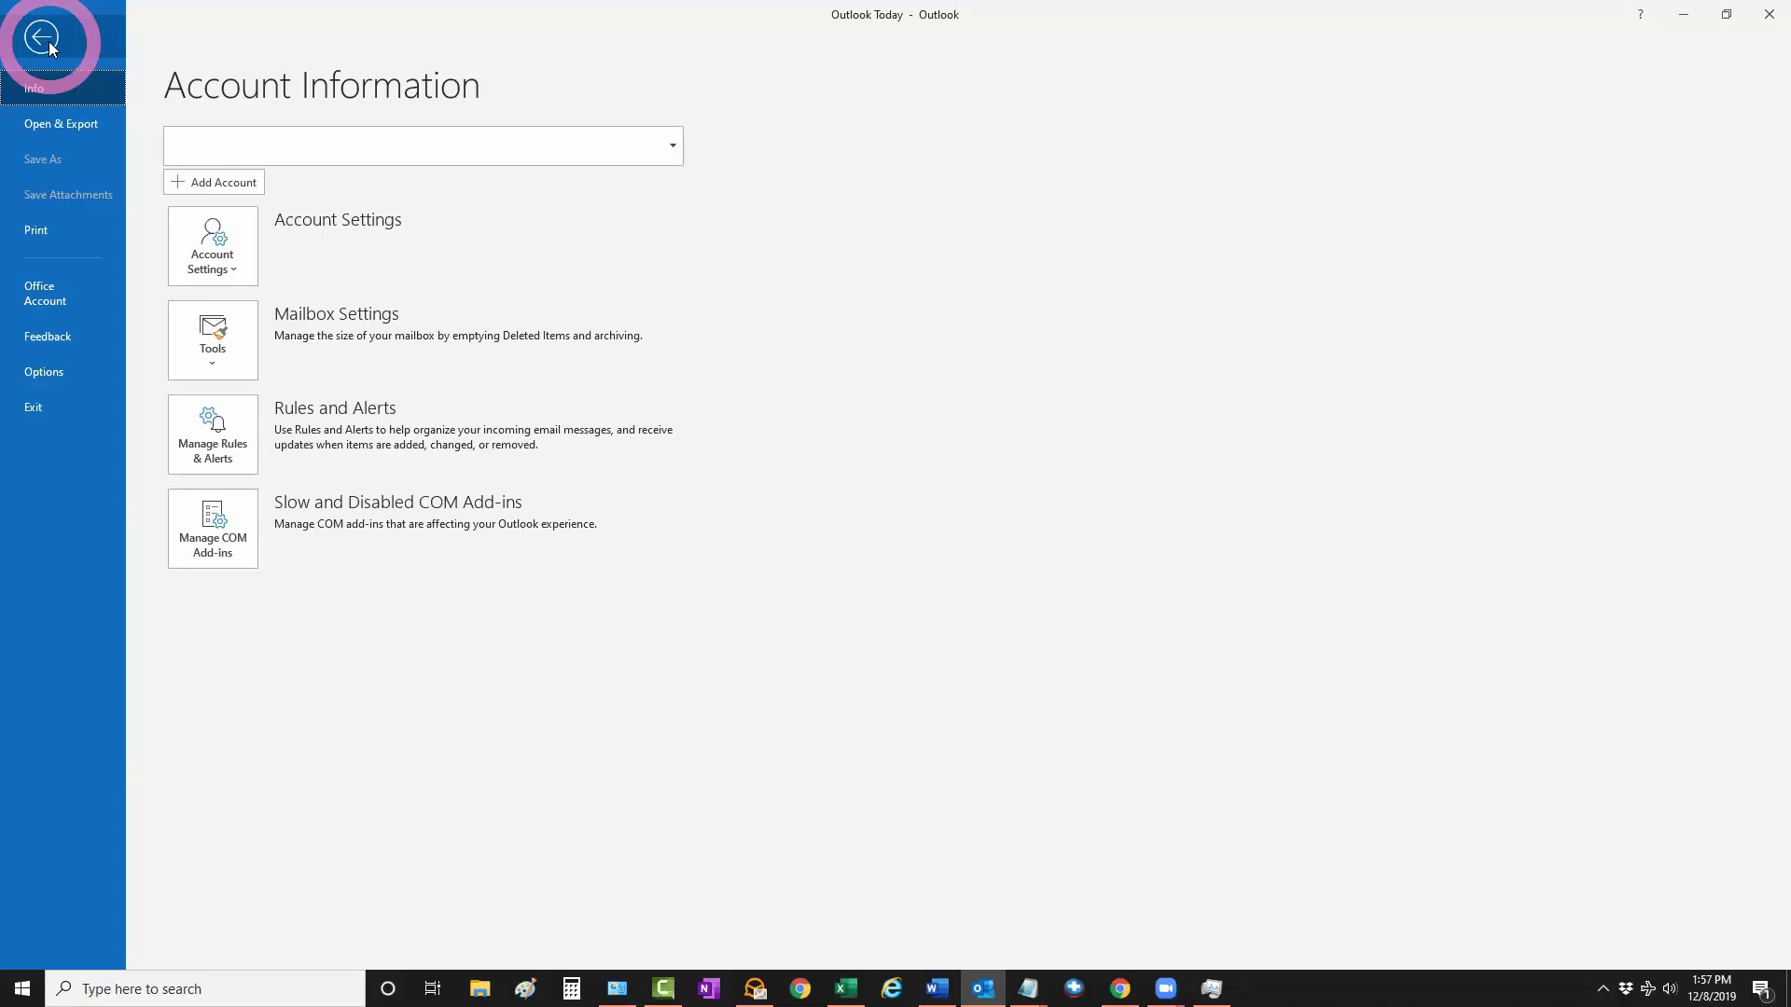
{"action": "left_click", "coordinate": [41, 37]}
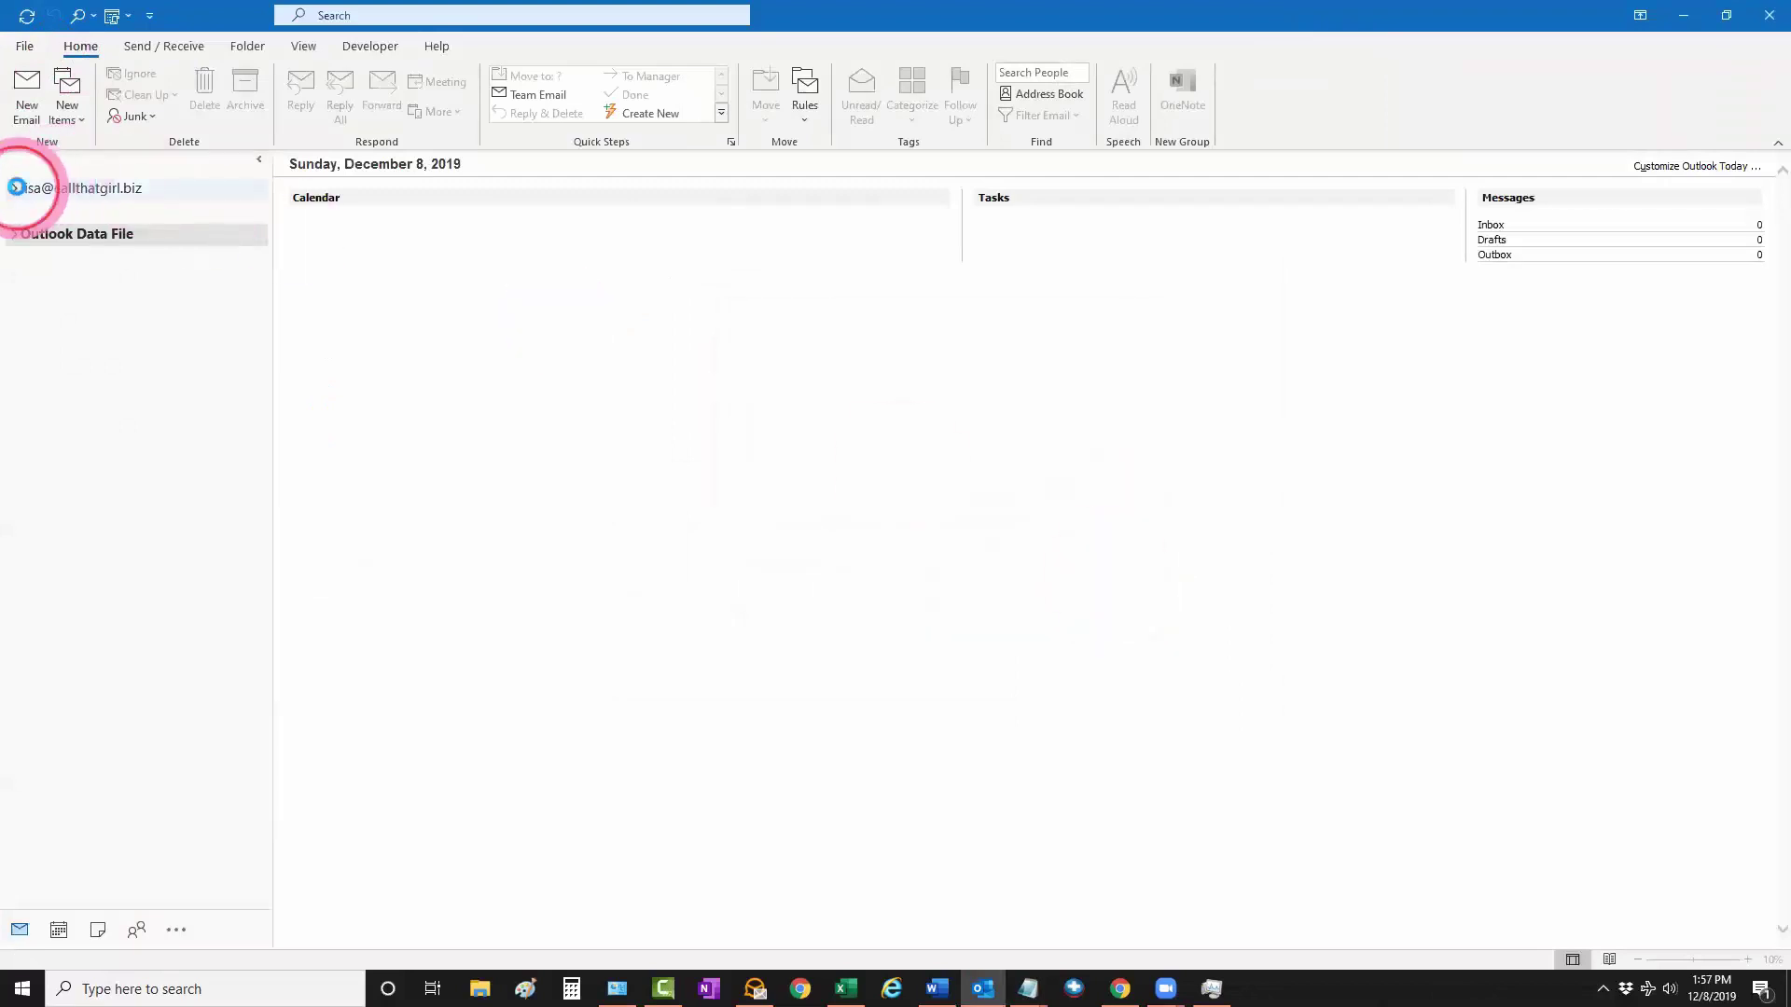
{"action": "left_click", "coordinate": [15, 190]}
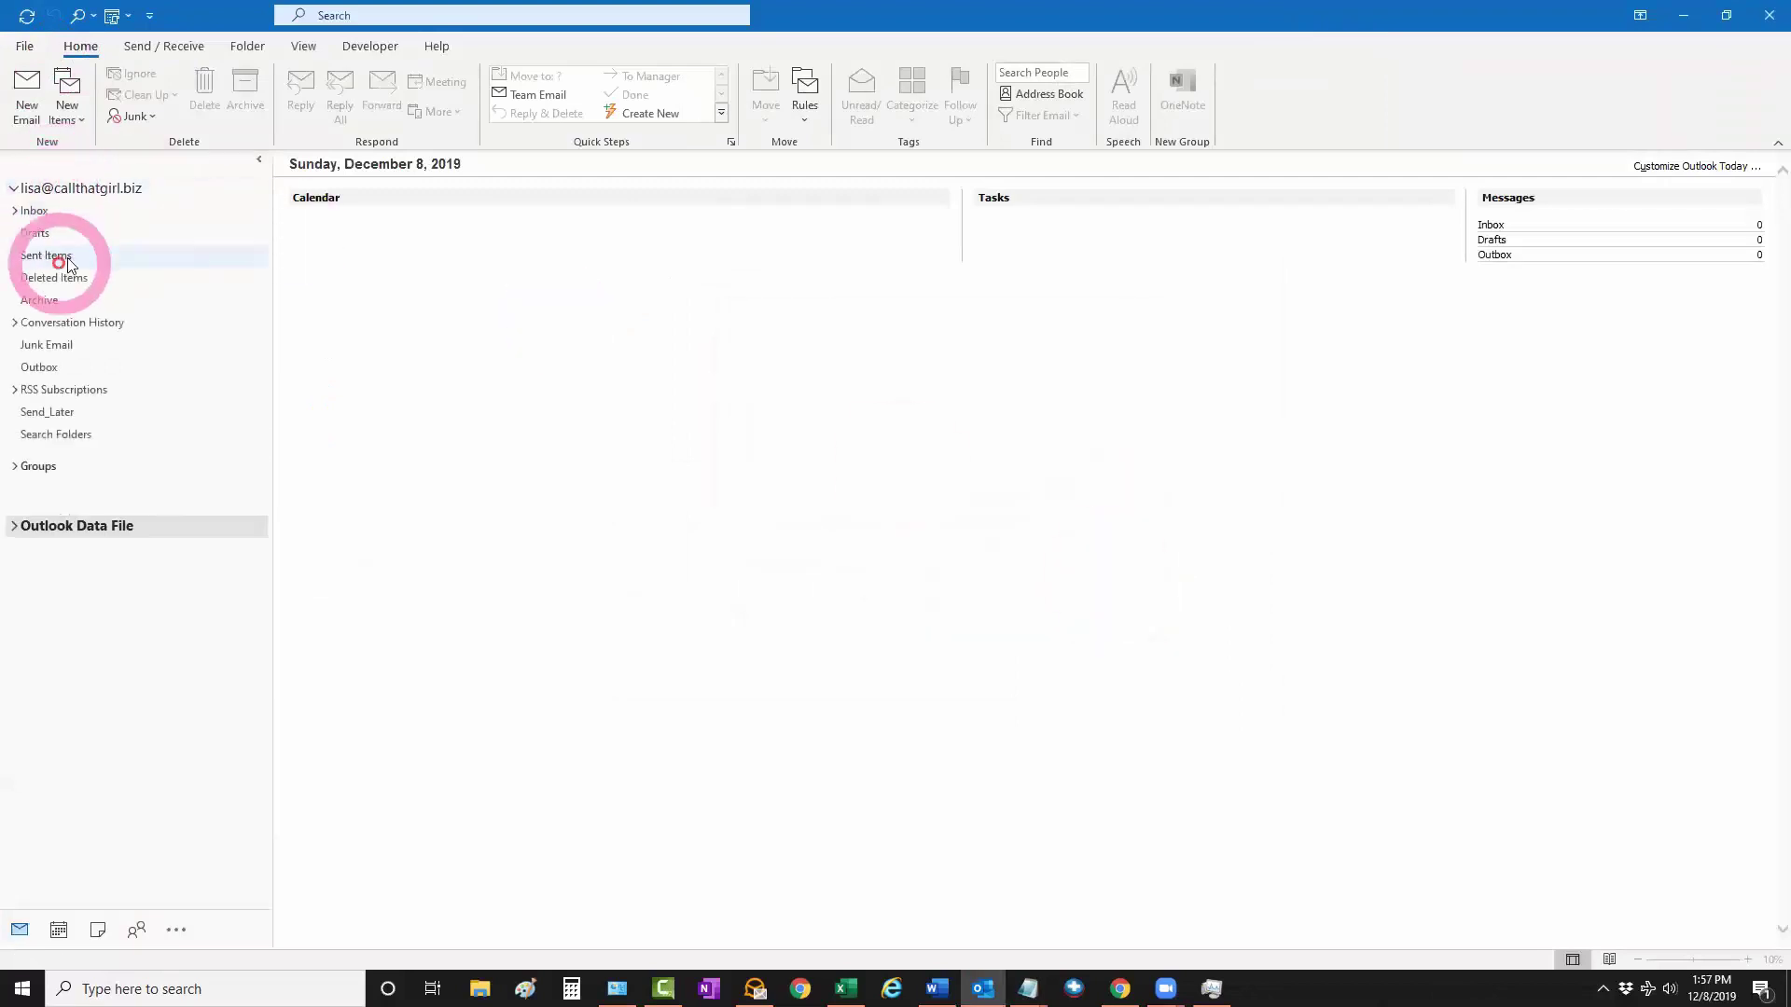
{"action": "right_click", "coordinate": [98, 528]}
{"action": "left_click", "coordinate": [169, 604]}
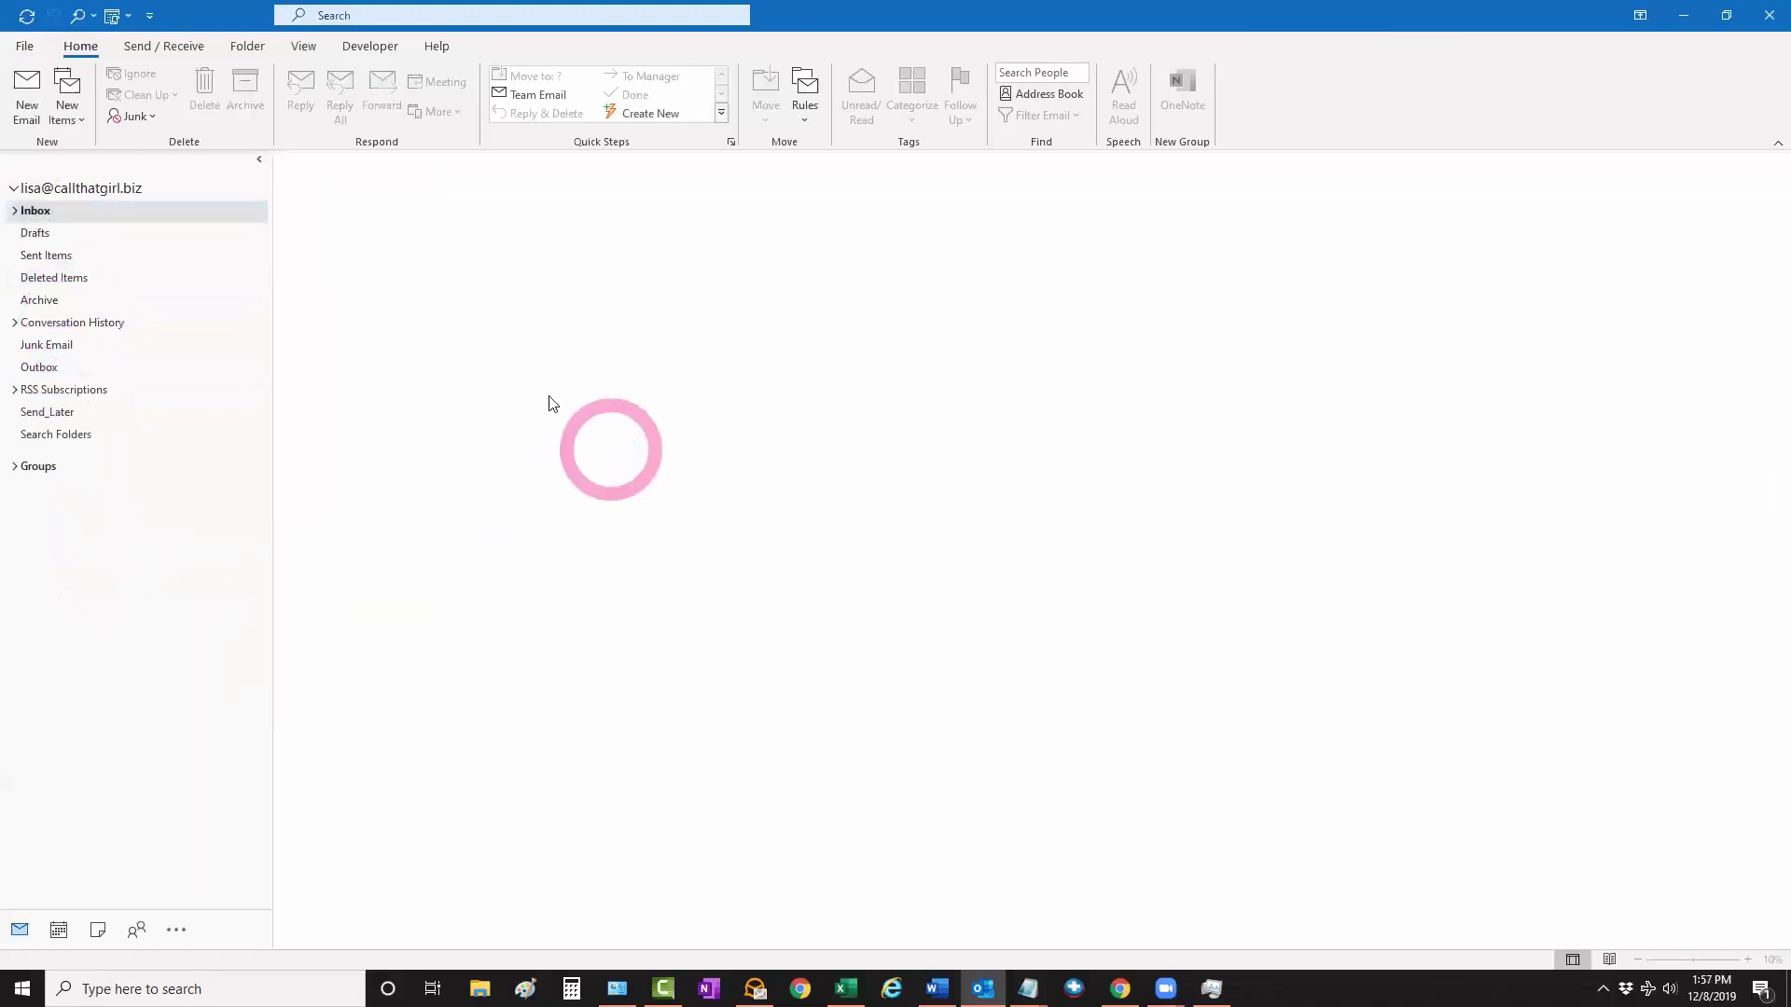